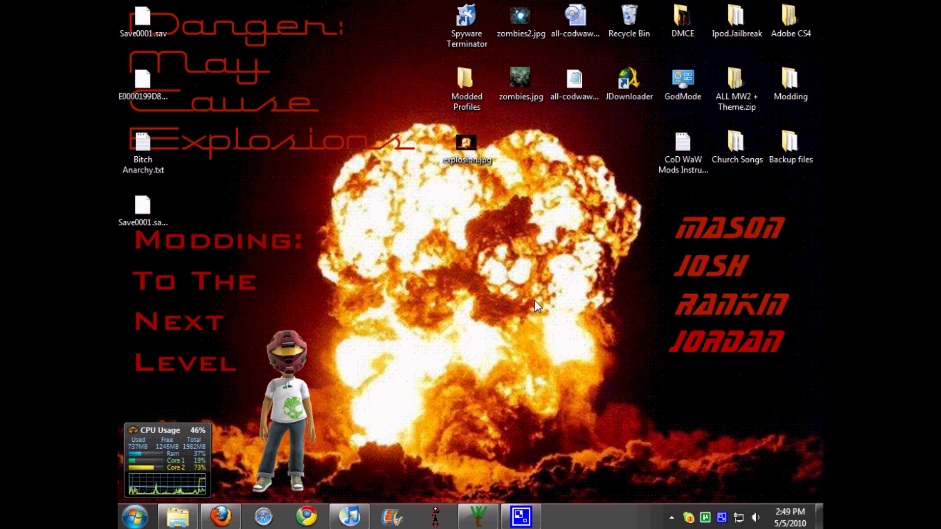
- Switch to Firefox and open the Gear Calculator from the Borderlands Modding Resource home page
{"action": "left_click", "coordinate": [326, 456]}
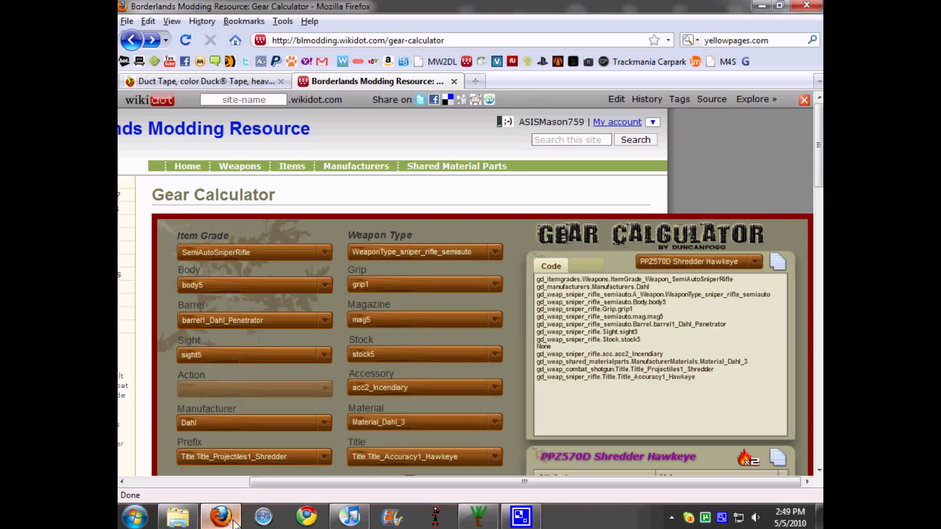
{"action": "scroll", "coordinate": [353, 199], "scroll_direction": "down", "scroll_amount": 2}
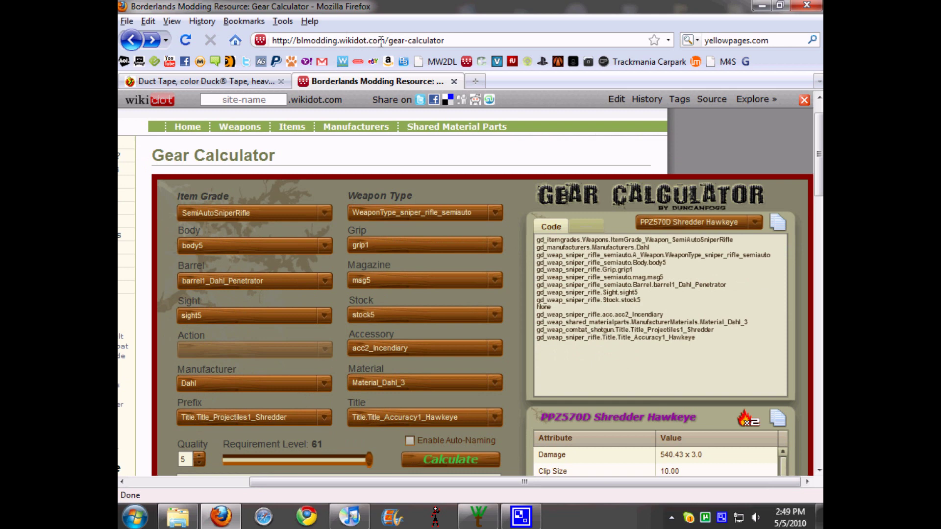
{"action": "scroll", "coordinate": [293, 151], "scroll_direction": "up", "scroll_amount": 2}
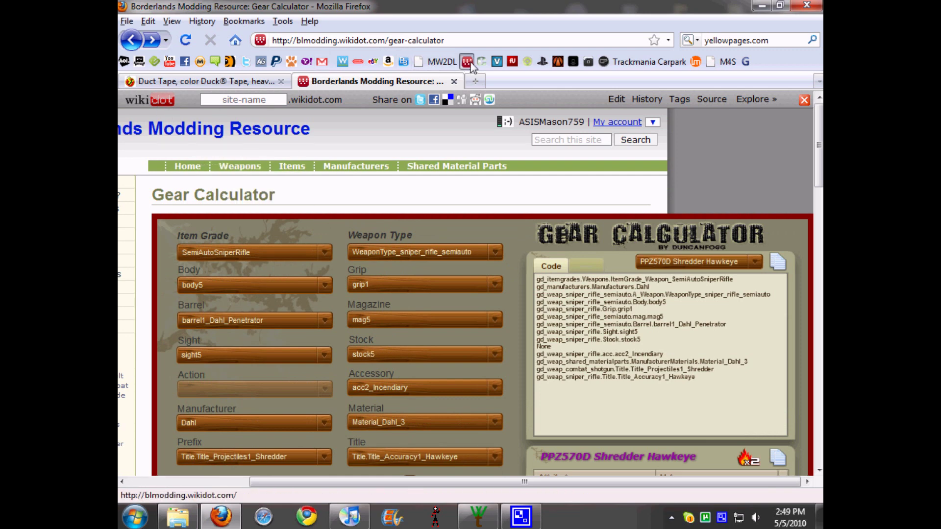
{"action": "left_click", "coordinate": [493, 131]}
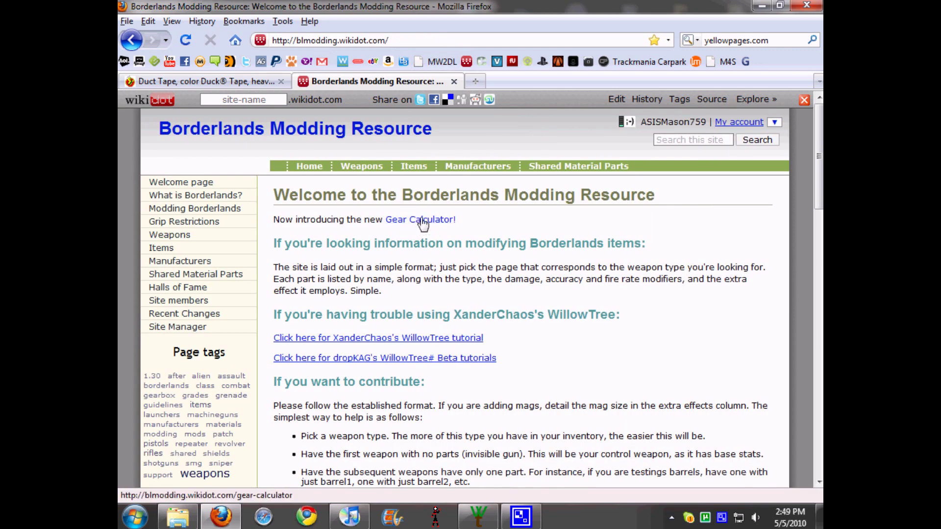
{"action": "left_click", "coordinate": [440, 221]}
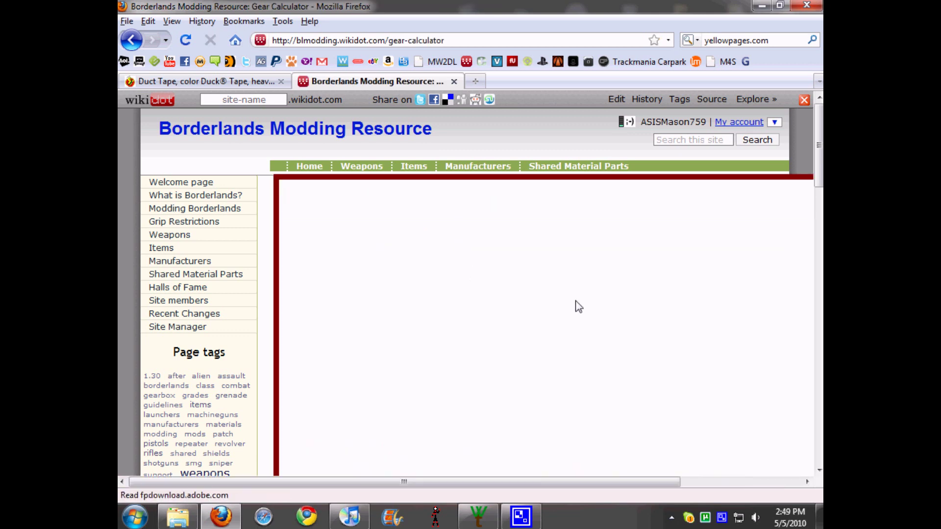
{"action": "scroll", "coordinate": [578, 307], "scroll_direction": "down", "scroll_amount": 4}
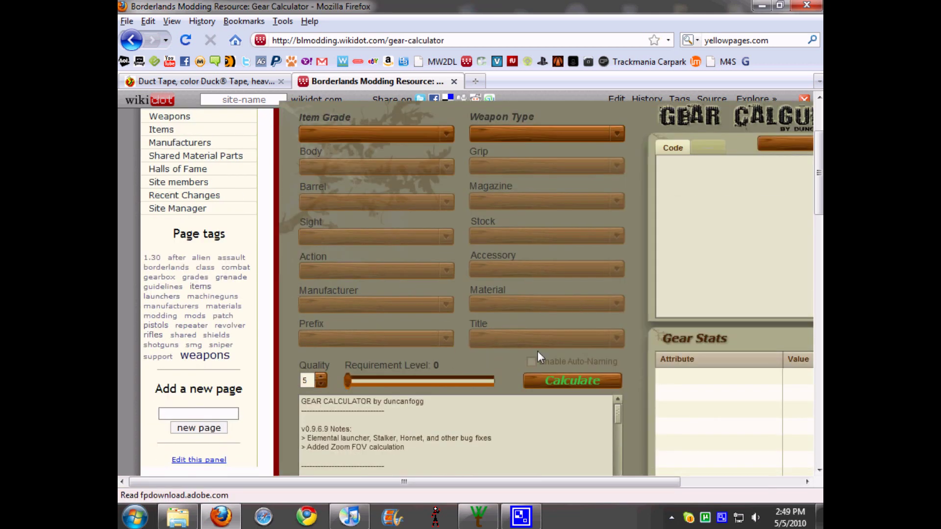
{"action": "left_click_drag", "start_coordinate": [418, 481], "coordinate": [552, 482]}
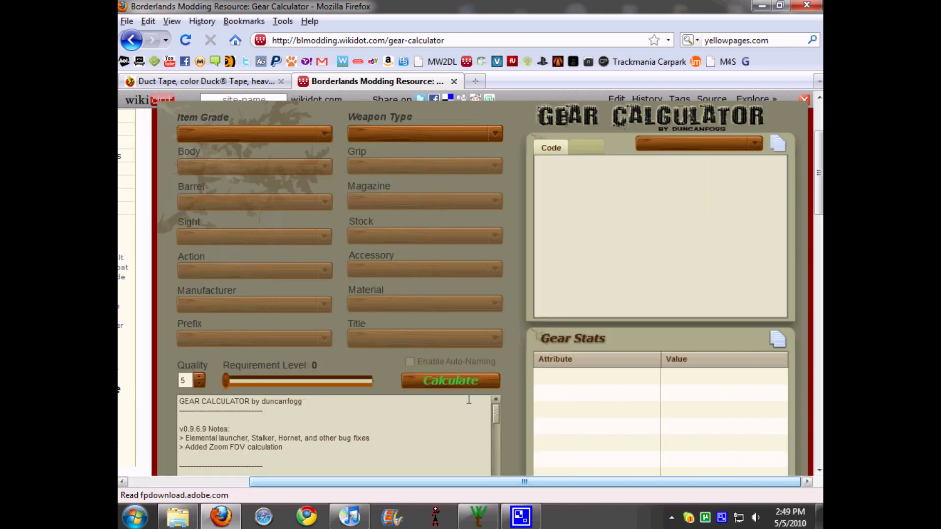
{"action": "scroll", "coordinate": [506, 320], "scroll_direction": "up", "scroll_amount": 1}
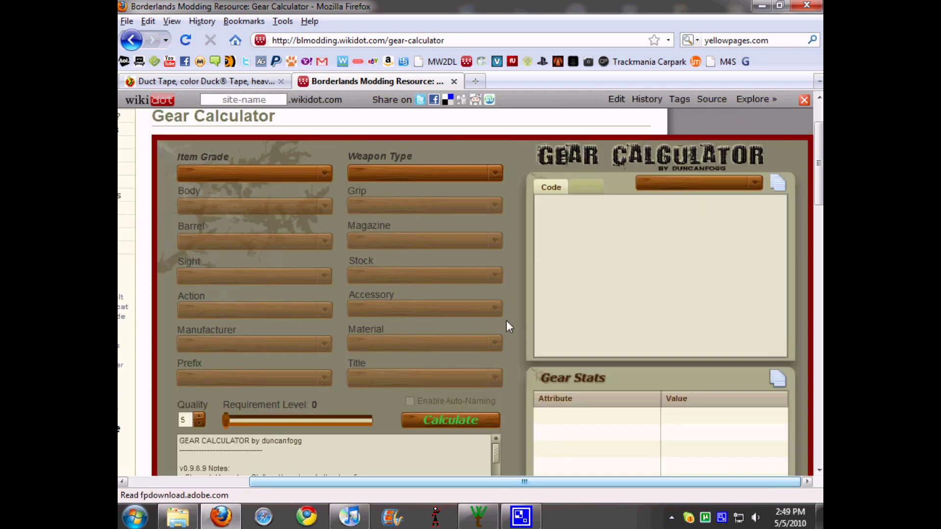
{"action": "scroll", "coordinate": [510, 333], "scroll_direction": "down", "scroll_amount": 3}
{"action": "scroll", "coordinate": [513, 340], "scroll_direction": "up", "scroll_amount": 2}
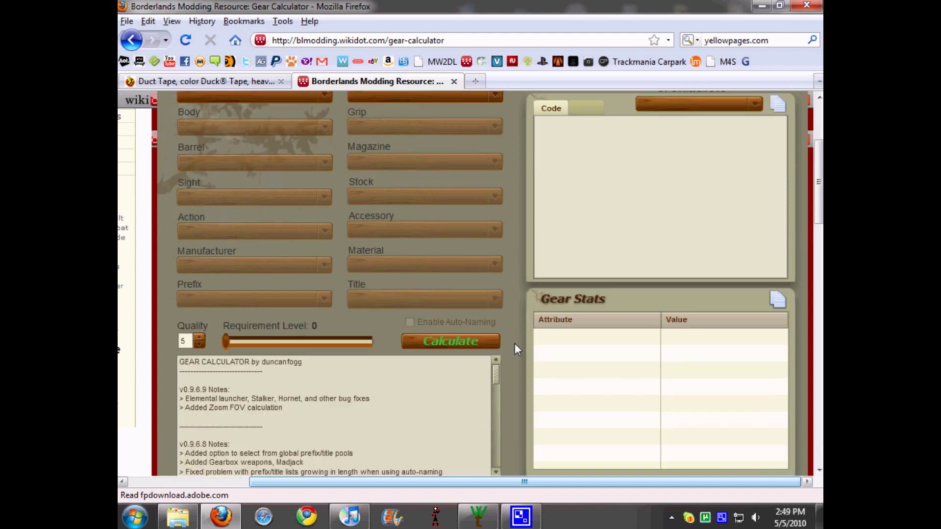
{"action": "scroll", "coordinate": [516, 333], "scroll_direction": "up", "scroll_amount": 1}
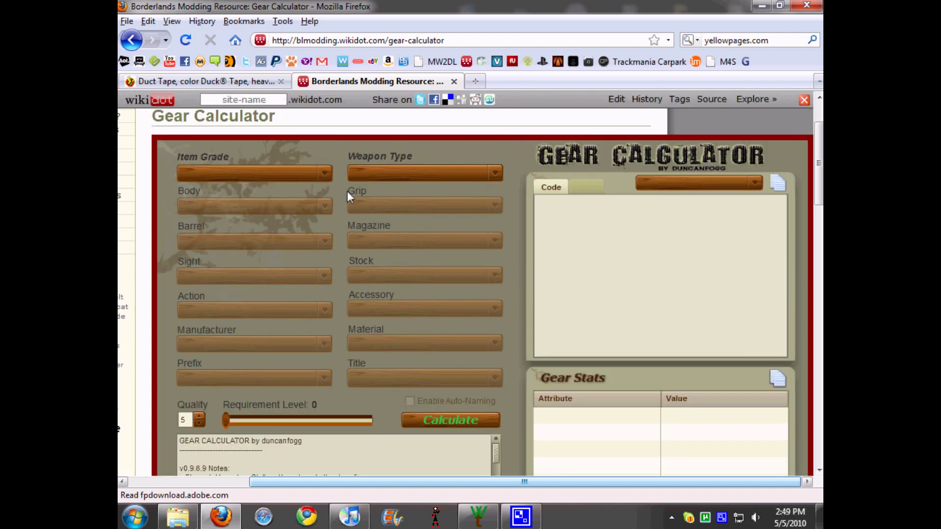
- Set the item grade to VladofRevenge in the Gear Calculator
{"action": "left_click", "coordinate": [321, 168]}
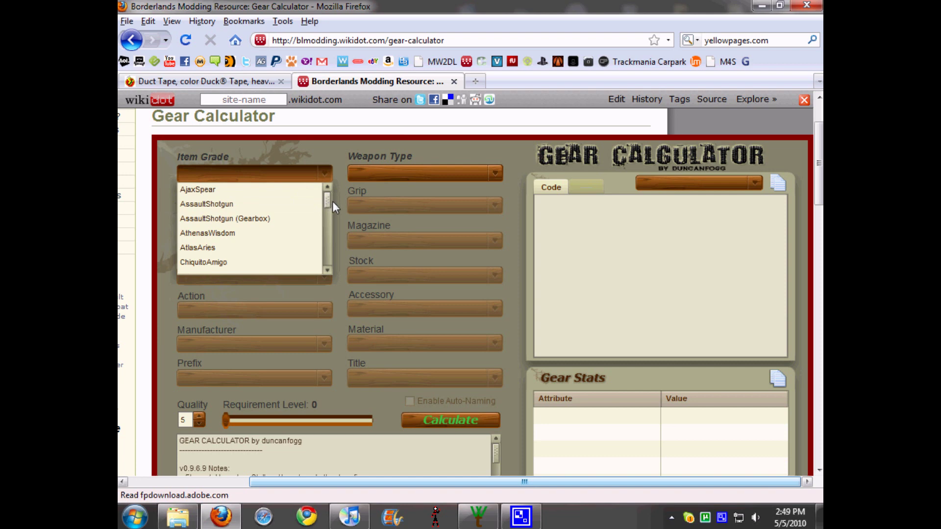
{"action": "left_click_drag", "start_coordinate": [329, 201], "coordinate": [320, 280]}
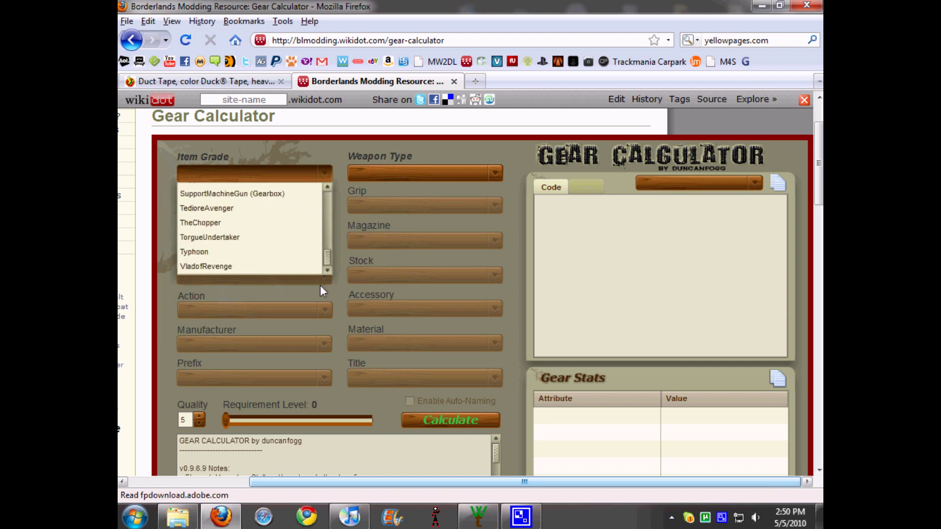
{"action": "left_click", "coordinate": [218, 268]}
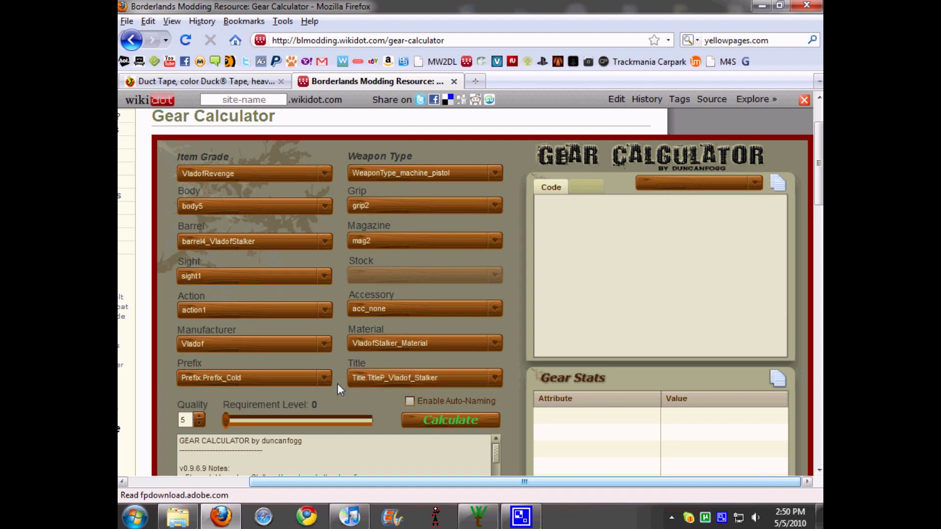
- Set the Gear Calculator's item grade to RevolverPistol
{"action": "left_click", "coordinate": [327, 173]}
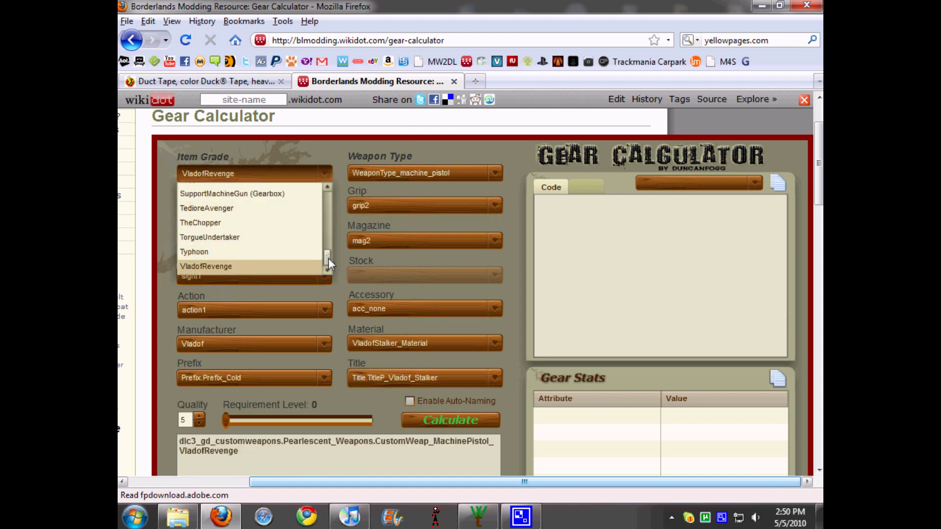
{"action": "left_click_drag", "start_coordinate": [330, 258], "coordinate": [332, 237]}
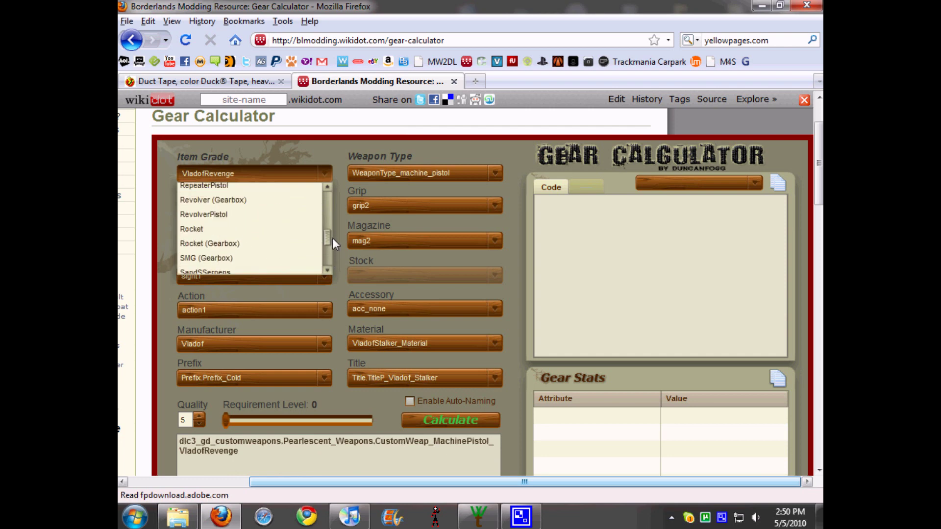
{"action": "left_click", "coordinate": [232, 213]}
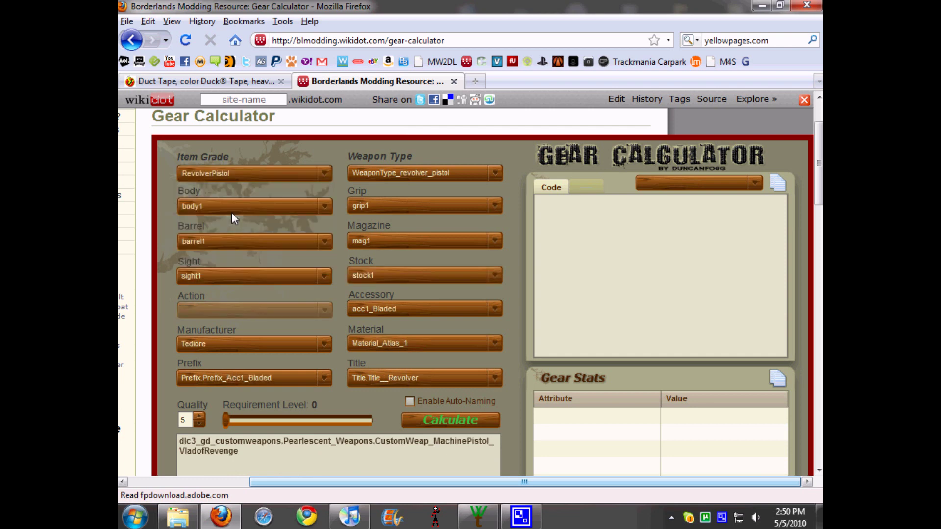
- Set the revolver's body to body5 and its grip to grip5
{"action": "left_click", "coordinate": [324, 207]}
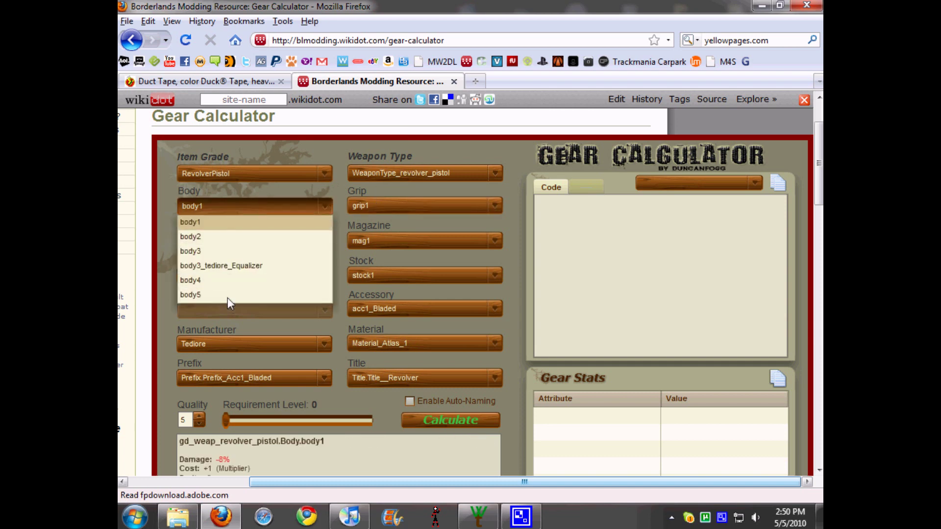
{"action": "left_click", "coordinate": [211, 295]}
{"action": "left_click", "coordinate": [400, 207]}
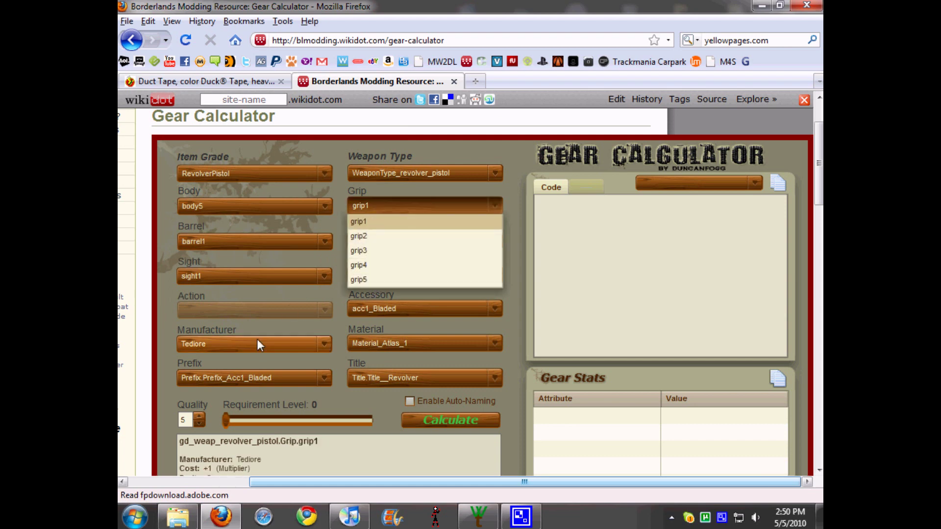
{"action": "left_click", "coordinate": [356, 284]}
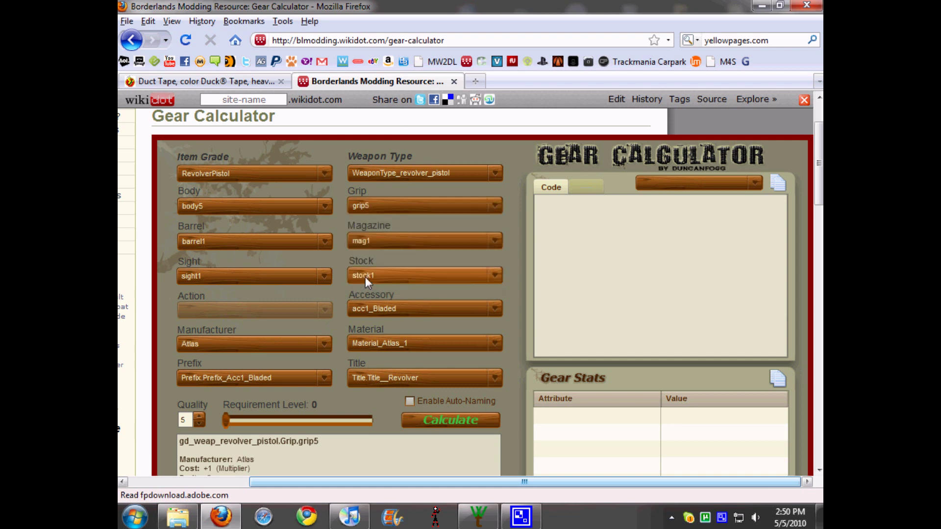
- Set the revolver's magazine to mag5 and its barrel to barrel5
{"action": "left_click", "coordinate": [381, 238]}
{"action": "left_click", "coordinate": [362, 314]}
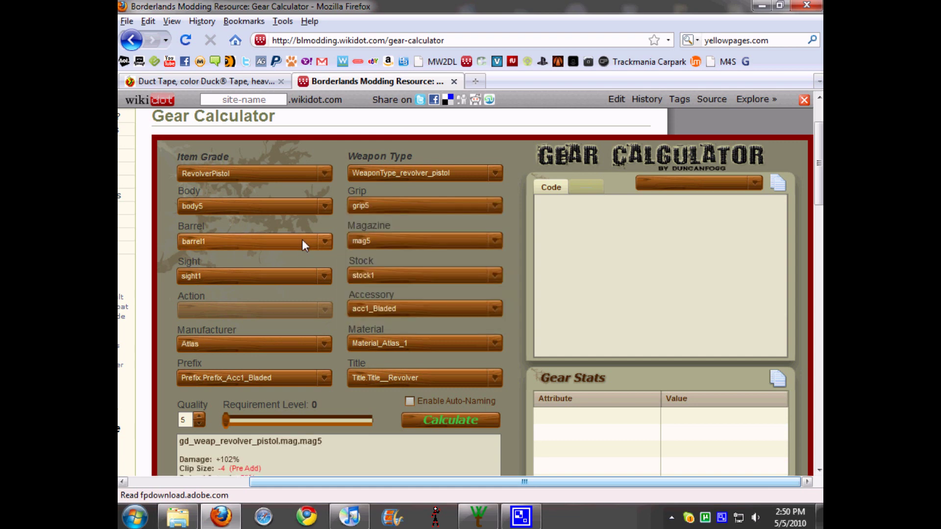
{"action": "left_click", "coordinate": [303, 238]}
{"action": "left_click_drag", "start_coordinate": [325, 301], "coordinate": [327, 316]}
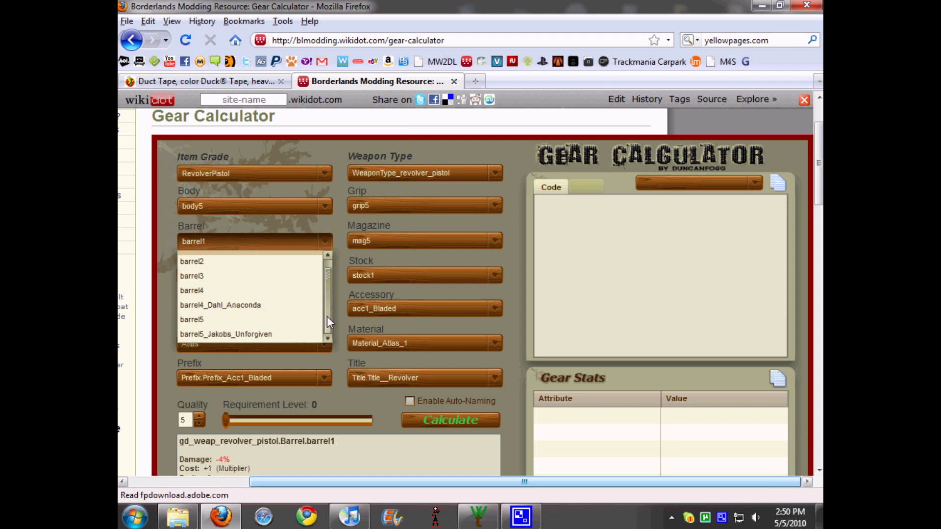
{"action": "left_click", "coordinate": [215, 320]}
- Set the revolver's sight to sight5 and its stock to stock3
{"action": "left_click", "coordinate": [256, 276]}
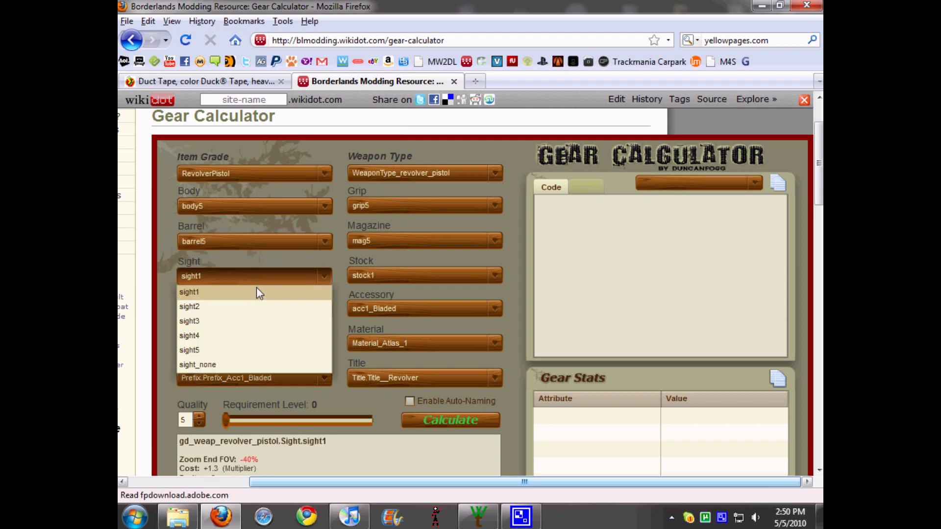
{"action": "left_click", "coordinate": [218, 350]}
{"action": "left_click", "coordinate": [403, 275]}
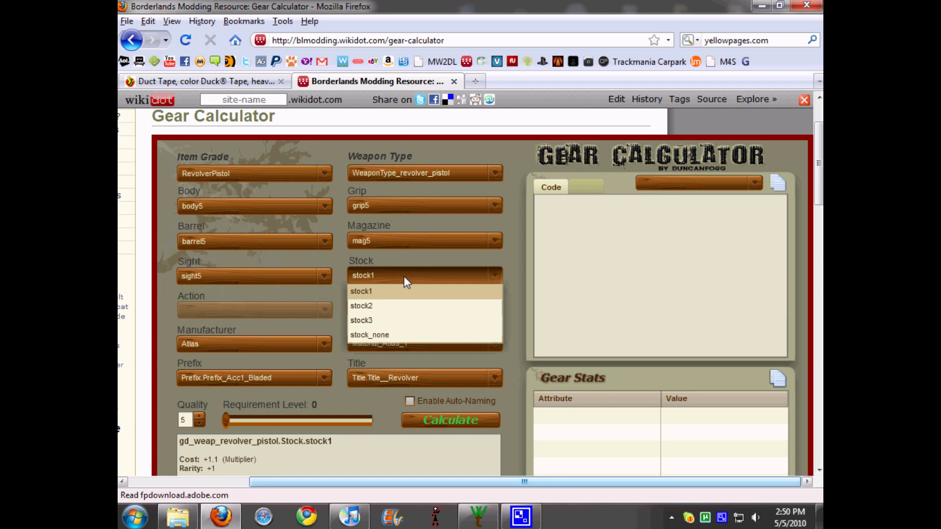
{"action": "left_click", "coordinate": [383, 319]}
- Set the revolver's accessory to acc5_Atlas_Chimera and its material to Material_Atlas_3
{"action": "left_click", "coordinate": [385, 312]}
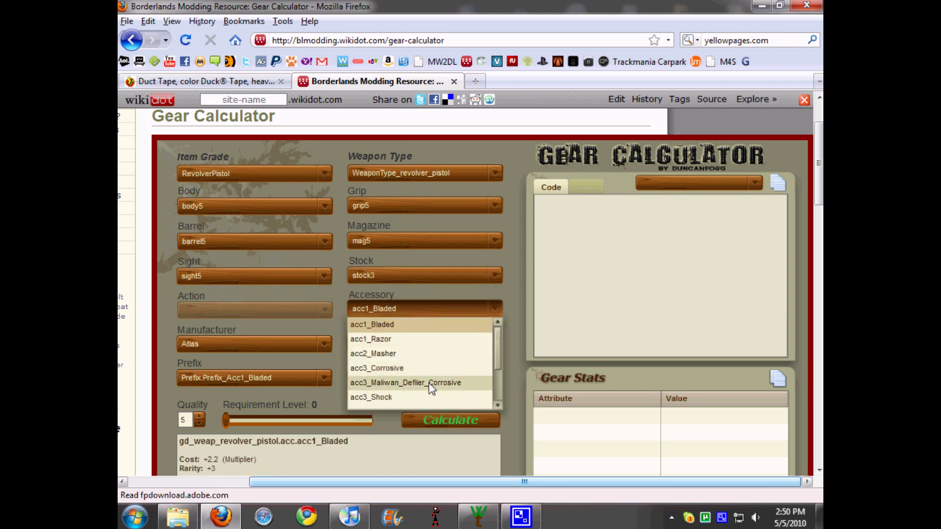
{"action": "left_click_drag", "start_coordinate": [494, 343], "coordinate": [494, 377]}
{"action": "left_click", "coordinate": [396, 357]}
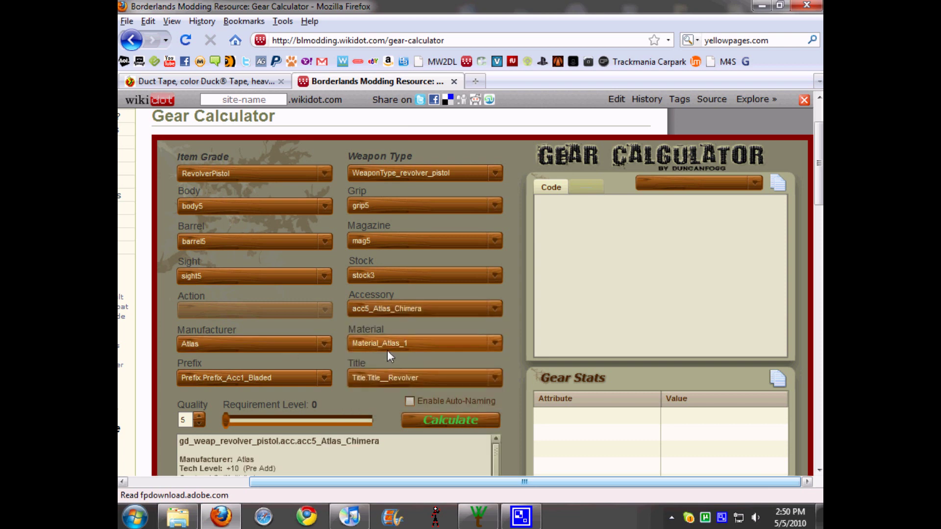
{"action": "left_click", "coordinate": [389, 347]}
{"action": "left_click", "coordinate": [401, 387]}
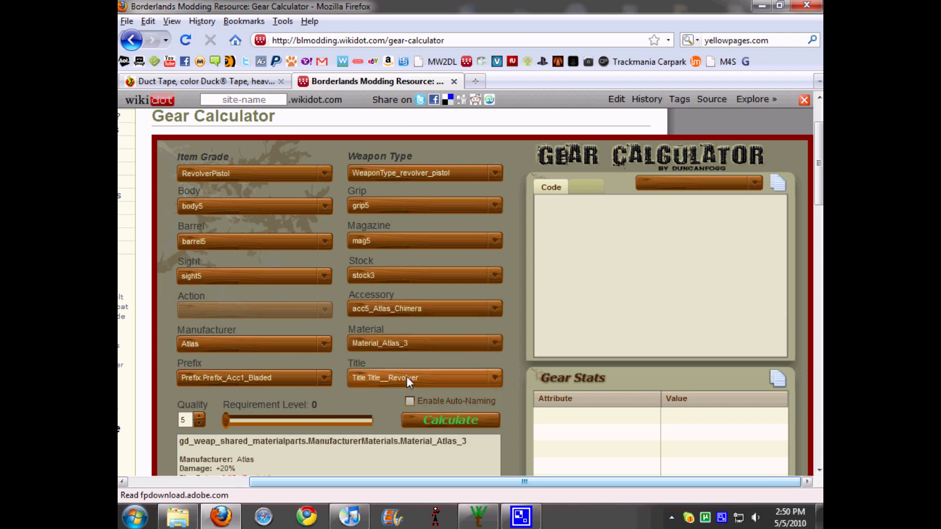
- Set the revolver's title to Title.Title_Acc2_Masher
{"action": "left_click", "coordinate": [407, 380]}
{"action": "left_click_drag", "start_coordinate": [498, 405], "coordinate": [499, 408]}
{"action": "left_click", "coordinate": [408, 411]}
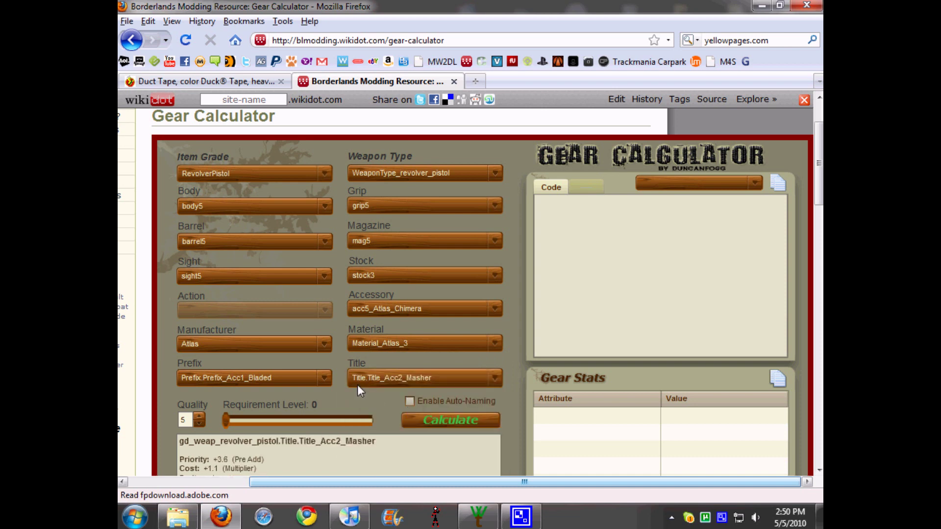
- Open the global pool of prefixes and titles as the source for the revolver's prefix
{"action": "left_click", "coordinate": [322, 377]}
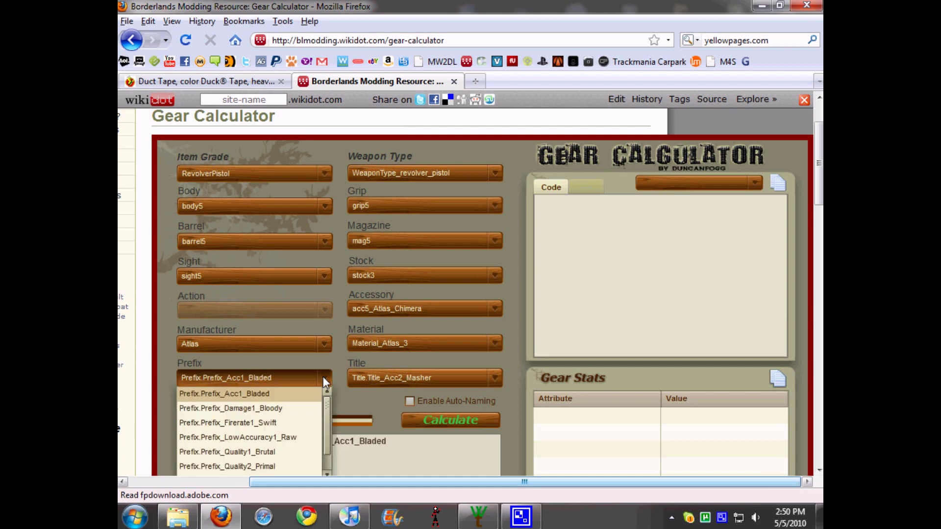
{"action": "left_click_drag", "start_coordinate": [328, 409], "coordinate": [325, 440]}
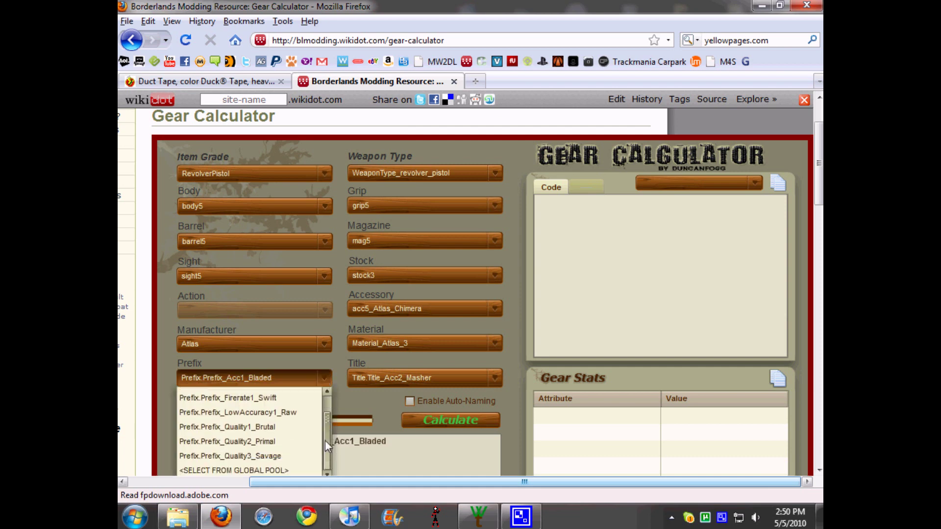
{"action": "scroll", "coordinate": [342, 394], "scroll_direction": "down", "scroll_amount": 1}
{"action": "left_click", "coordinate": [319, 338]}
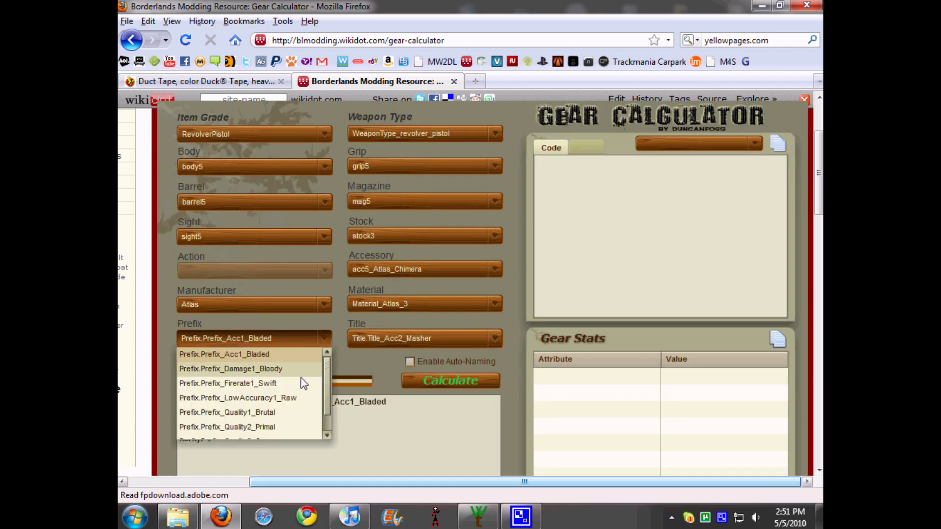
{"action": "left_click_drag", "start_coordinate": [325, 370], "coordinate": [326, 400]}
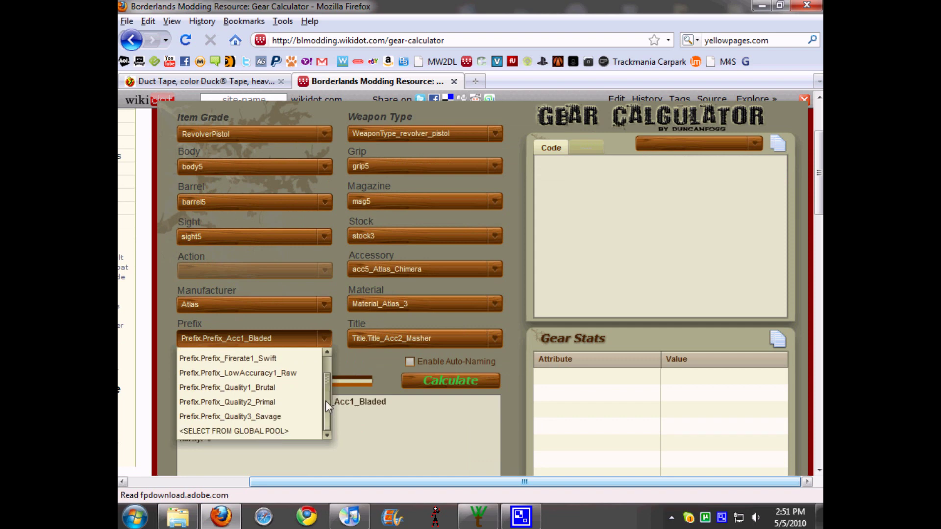
{"action": "left_click", "coordinate": [227, 432]}
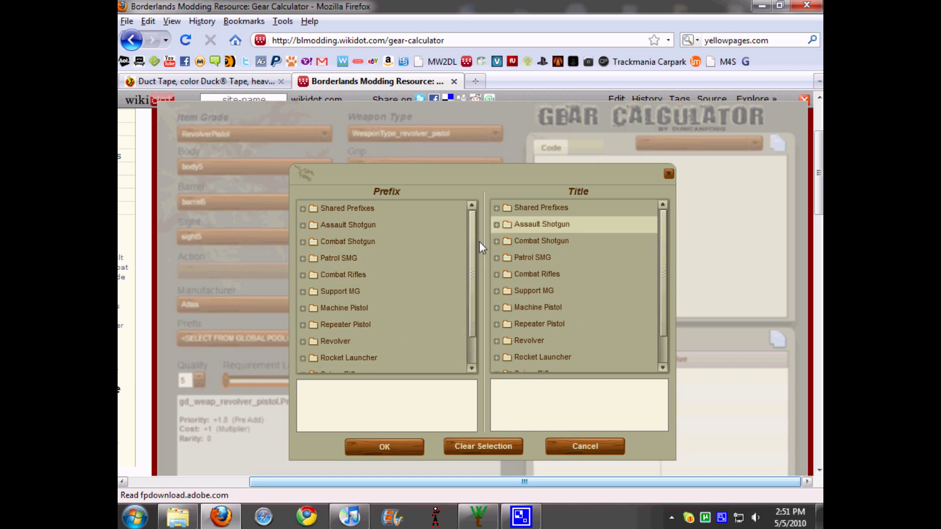
- Choose Title.Title_Projectiles1_Shredder from the Combat Shotgun group as the revolver's prefix
{"action": "left_click_drag", "start_coordinate": [471, 240], "coordinate": [471, 288]}
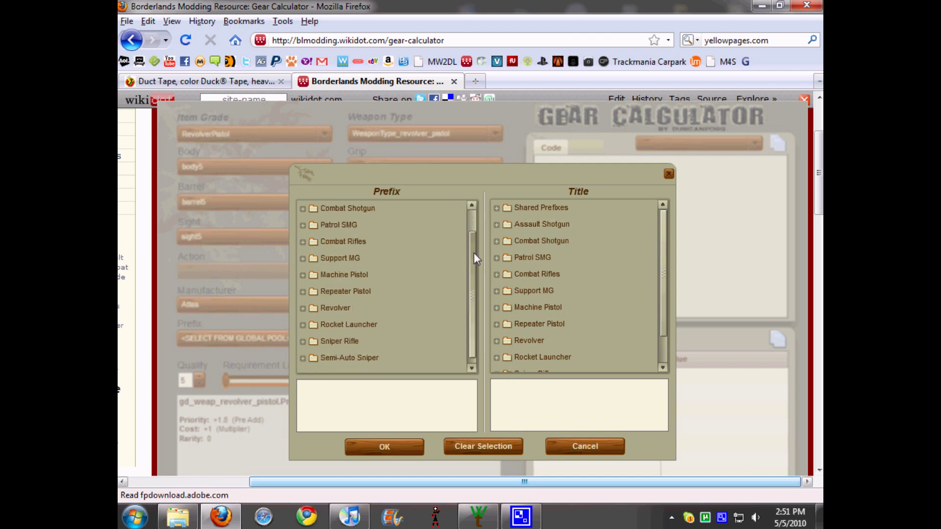
{"action": "left_click_drag", "start_coordinate": [474, 252], "coordinate": [478, 236]}
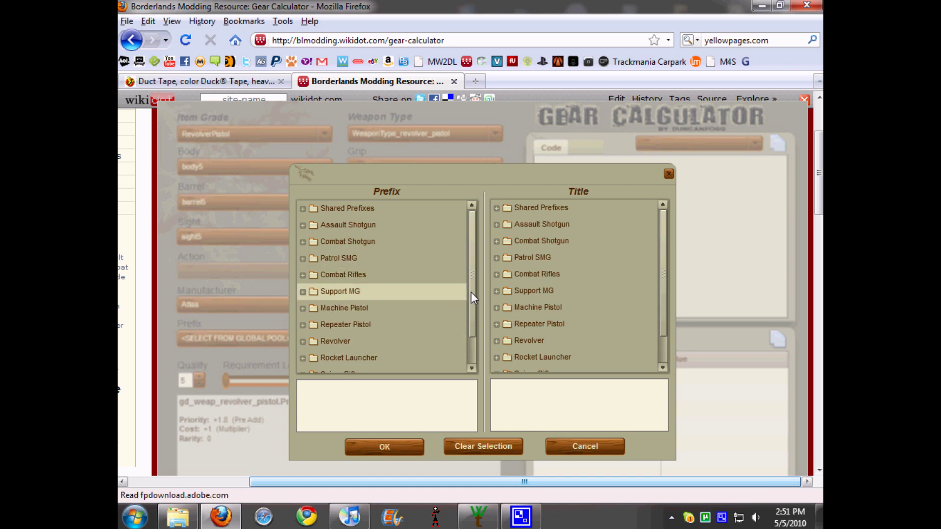
{"action": "left_click_drag", "start_coordinate": [471, 292], "coordinate": [471, 316]}
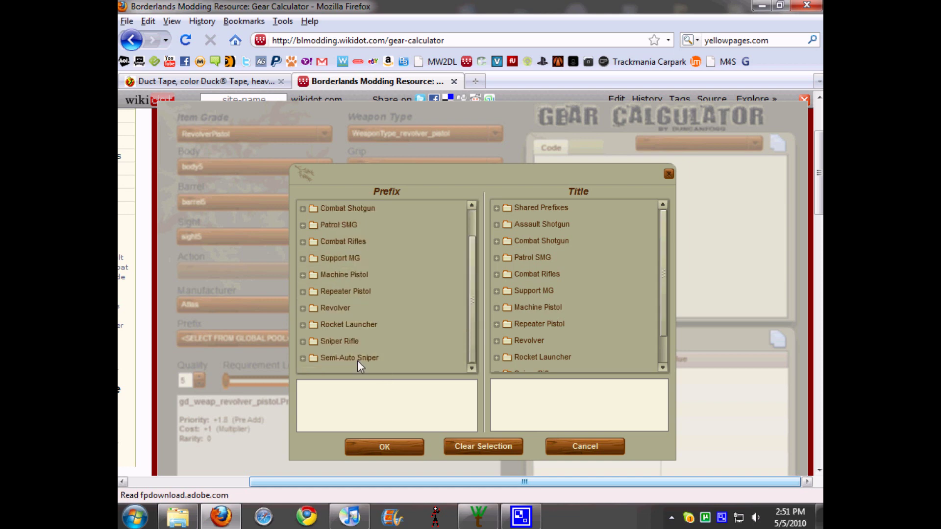
{"action": "scroll", "coordinate": [340, 302], "scroll_direction": "up", "scroll_amount": 3}
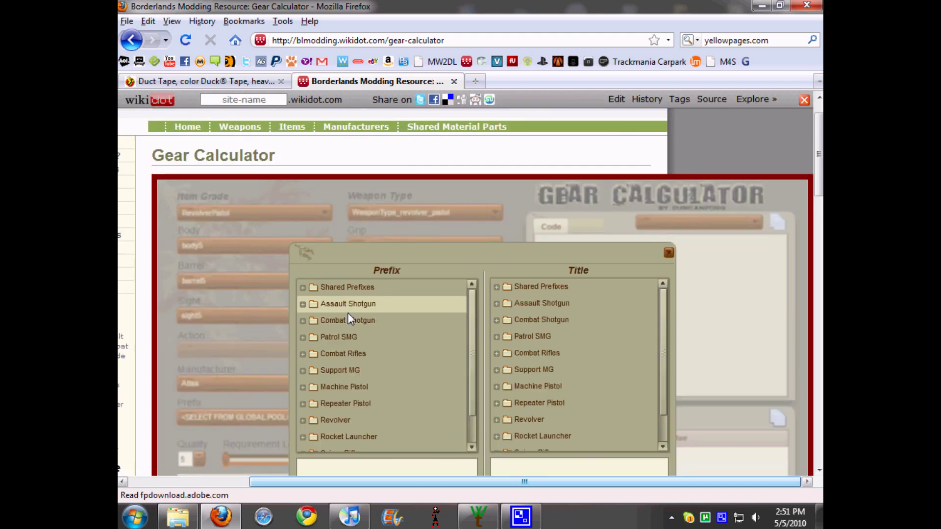
{"action": "left_click", "coordinate": [354, 322]}
{"action": "scroll", "coordinate": [356, 326], "scroll_direction": "down", "scroll_amount": 3}
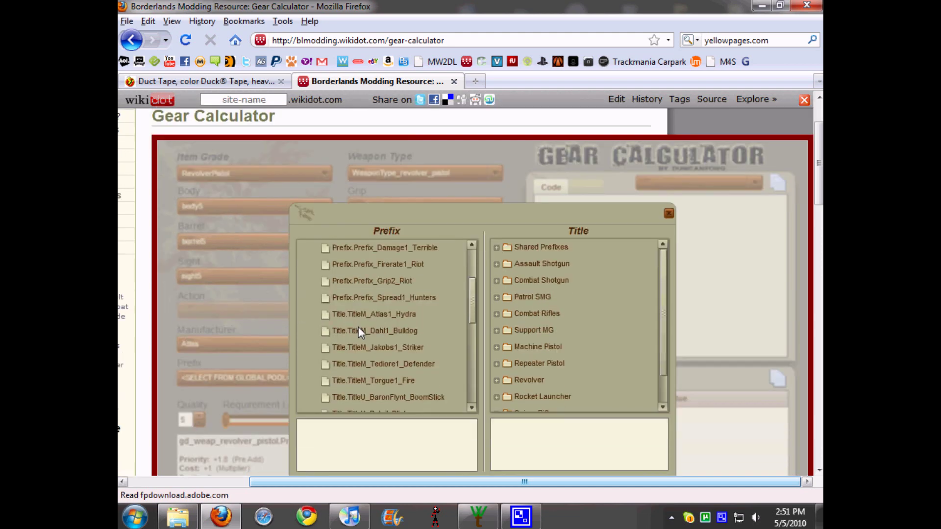
{"action": "left_click_drag", "start_coordinate": [474, 299], "coordinate": [474, 347]}
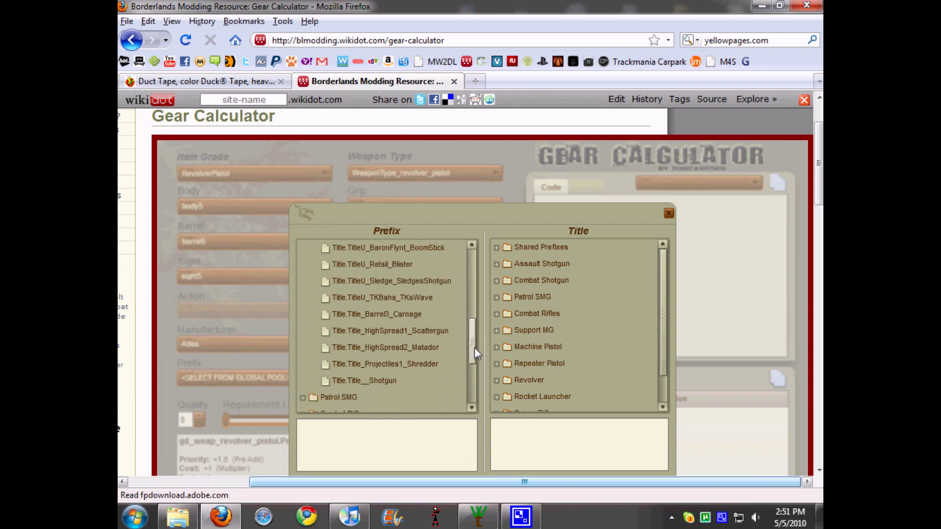
{"action": "left_click", "coordinate": [407, 366]}
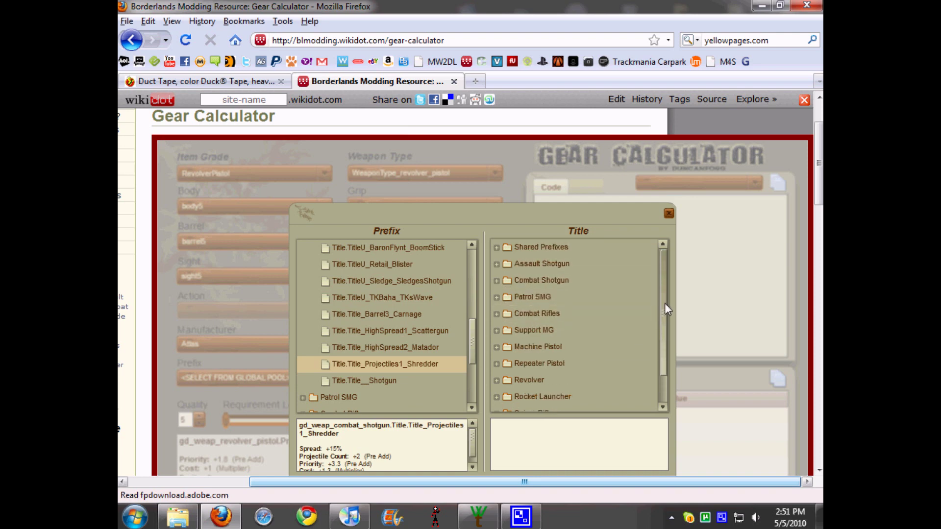
- Choose Title.Title_Acc2_Masher from the Revolver group as the title and accept the prefix and title selection
{"action": "left_click", "coordinate": [527, 282]}
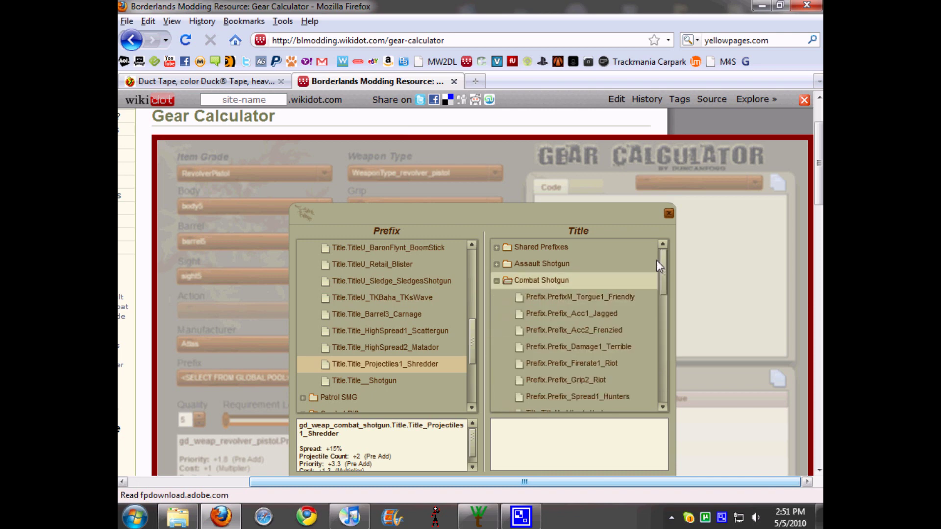
{"action": "left_click", "coordinate": [532, 280]}
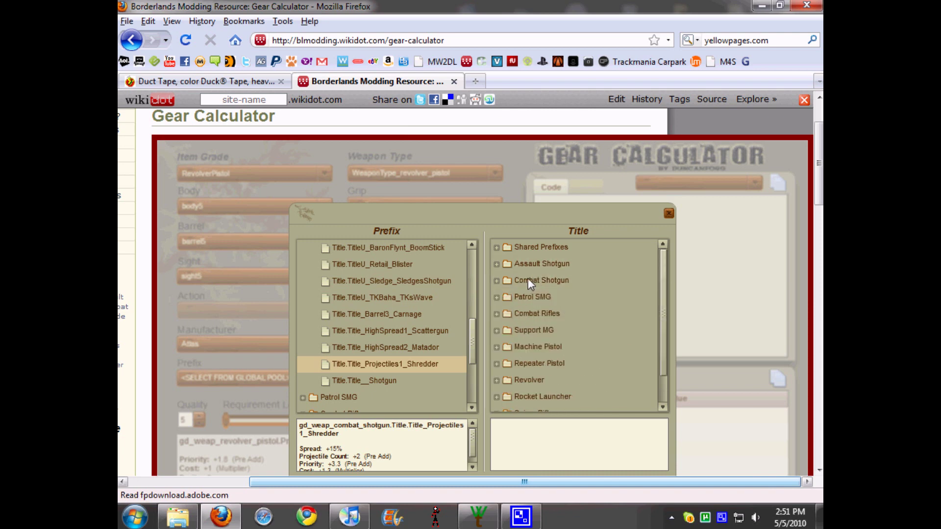
{"action": "left_click", "coordinate": [533, 383]}
{"action": "scroll", "coordinate": [594, 395], "scroll_direction": "down", "scroll_amount": 2}
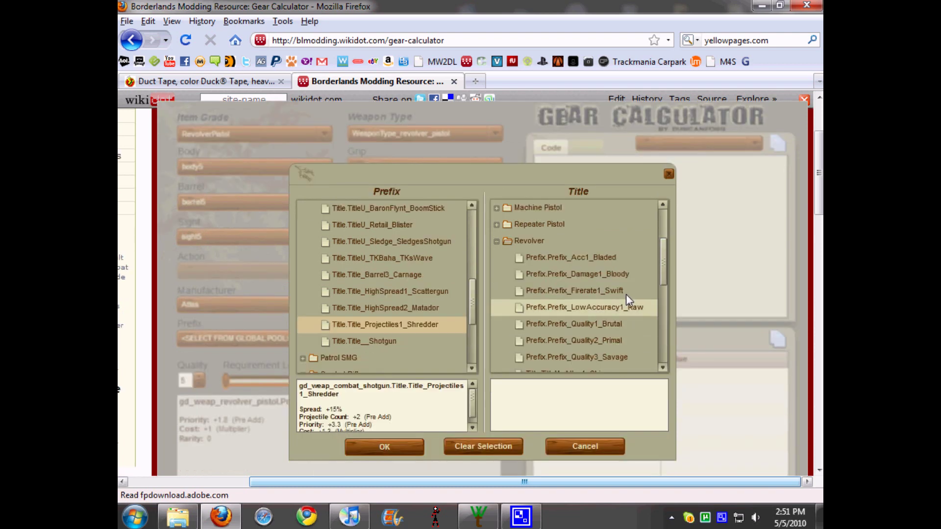
{"action": "scroll", "coordinate": [671, 289], "scroll_direction": "down", "scroll_amount": 1}
{"action": "scroll", "coordinate": [673, 297], "scroll_direction": "down", "scroll_amount": 1}
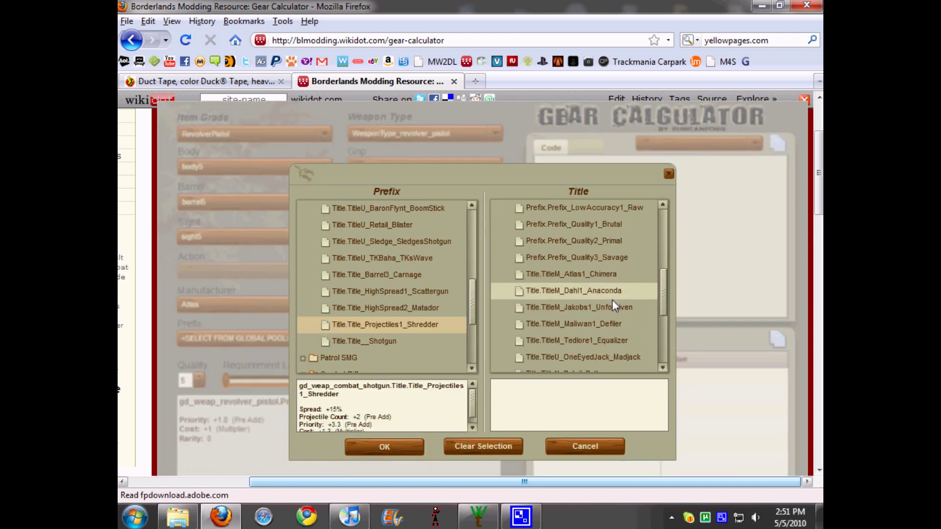
{"action": "left_click_drag", "start_coordinate": [661, 299], "coordinate": [660, 327]}
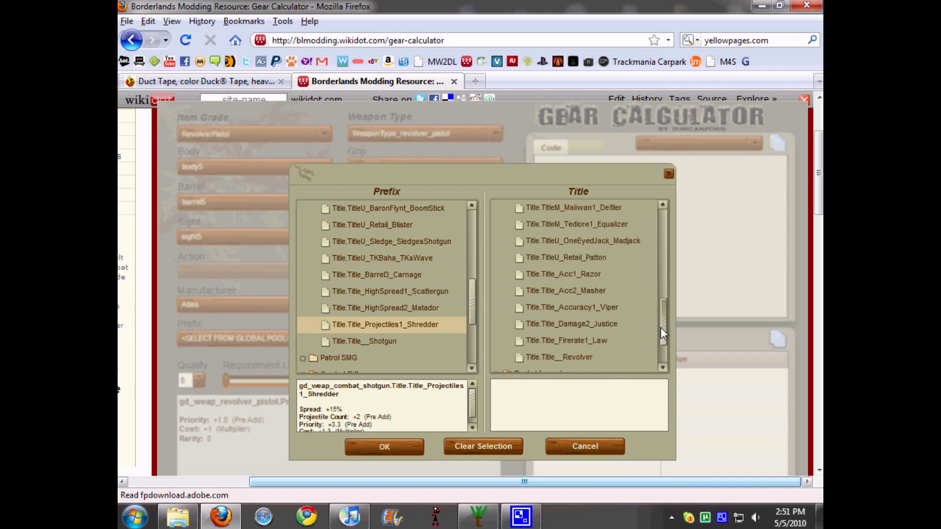
{"action": "left_click", "coordinate": [579, 290]}
{"action": "left_click", "coordinate": [397, 445]}
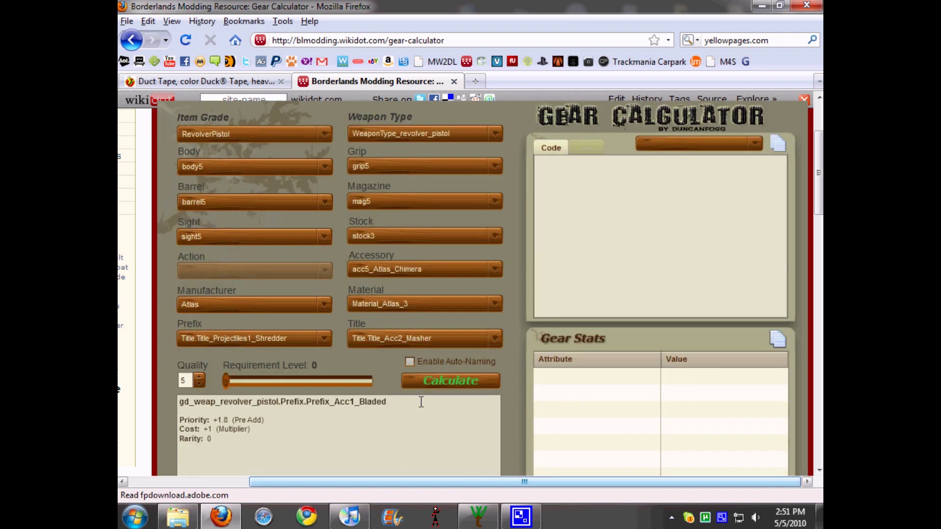
- Set the requirement level to 48 and calculate the revolver's code and stats
{"action": "left_click_drag", "start_coordinate": [224, 382], "coordinate": [377, 383]}
{"action": "scroll", "coordinate": [385, 380], "scroll_direction": "up", "scroll_amount": 2}
{"action": "left_click_drag", "start_coordinate": [385, 380], "coordinate": [344, 374]}
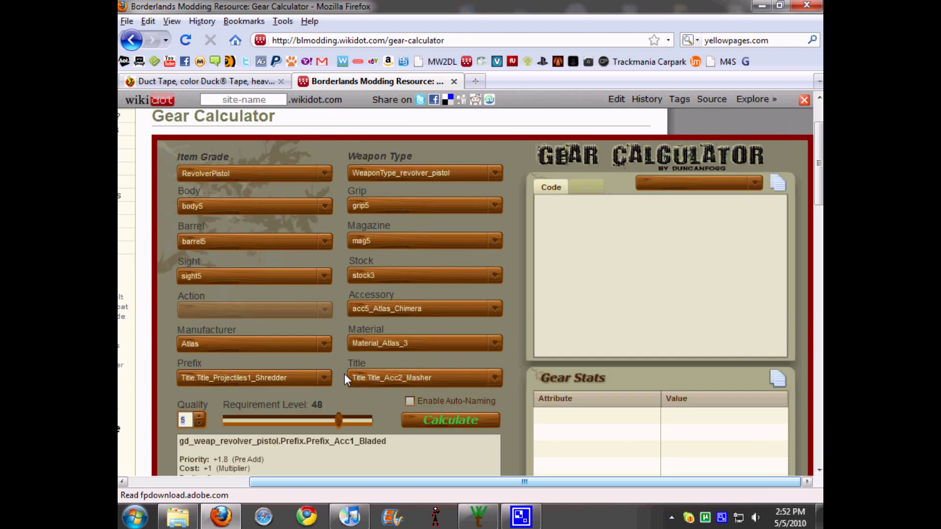
{"action": "left_click", "coordinate": [450, 420]}
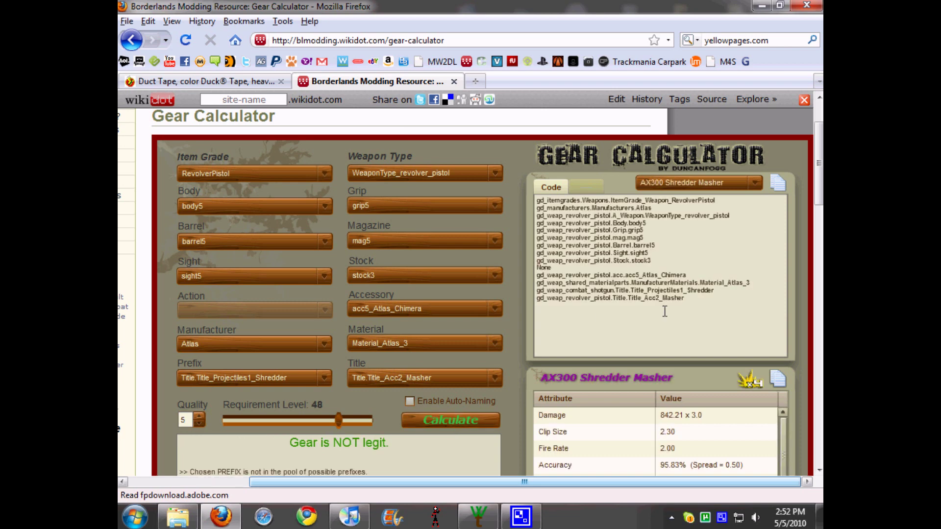
- Examine the revolver's generated code, its full list of gear stats and the legitimacy check
{"action": "left_click_drag", "start_coordinate": [692, 306], "coordinate": [539, 195]}
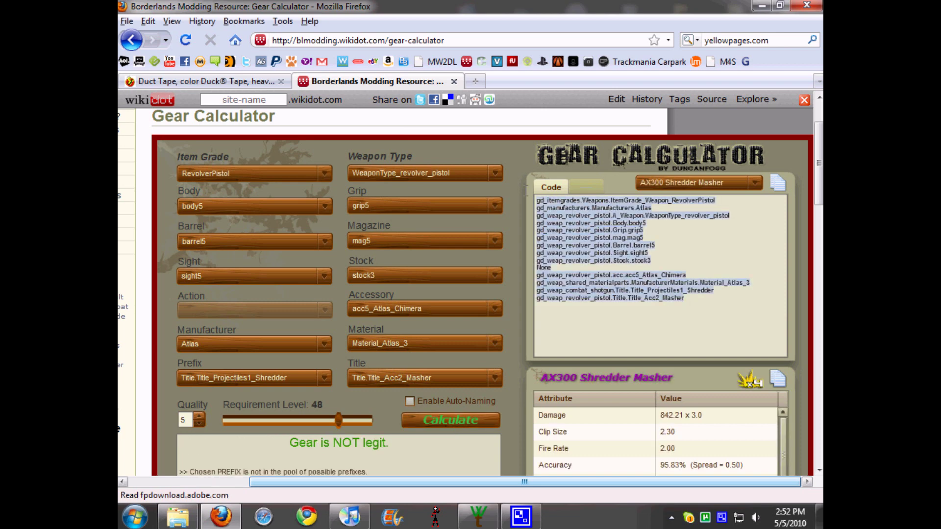
{"action": "scroll", "coordinate": [527, 329], "scroll_direction": "down", "scroll_amount": 3}
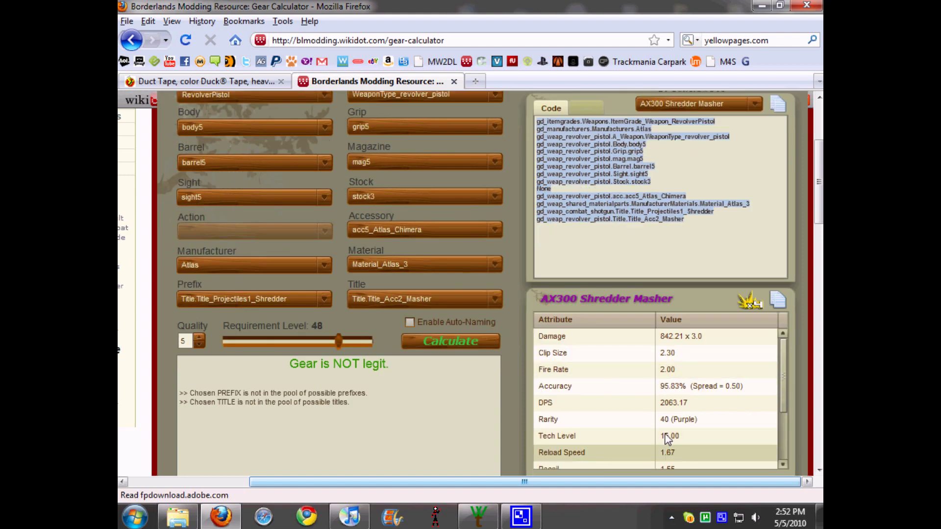
{"action": "scroll", "coordinate": [637, 430], "scroll_direction": "up", "scroll_amount": 3}
{"action": "scroll", "coordinate": [642, 427], "scroll_direction": "down", "scroll_amount": 6}
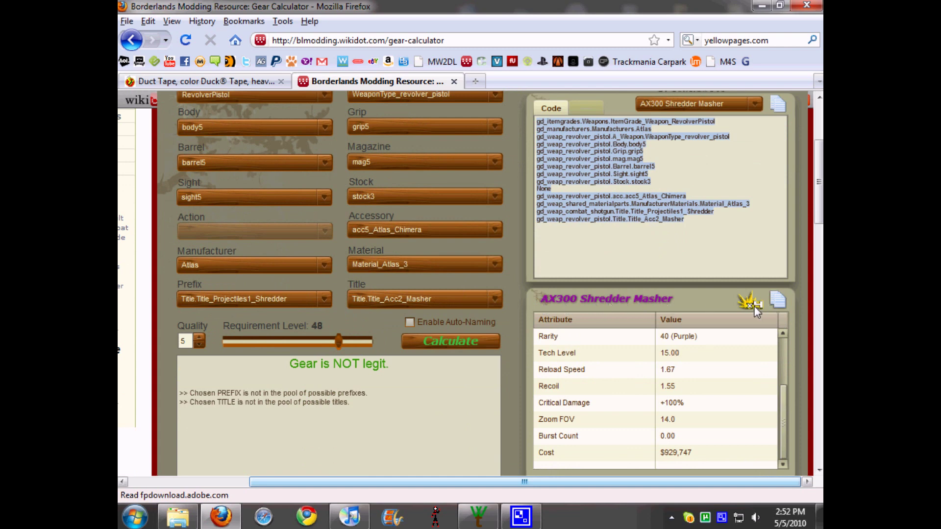
{"action": "left_click_drag", "start_coordinate": [784, 393], "coordinate": [782, 346]}
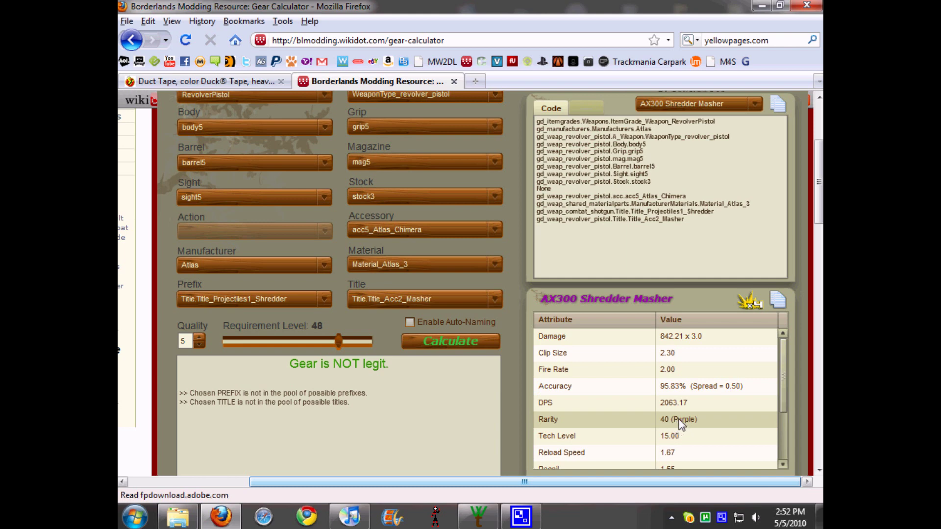
{"action": "scroll", "coordinate": [684, 422], "scroll_direction": "down", "scroll_amount": 5}
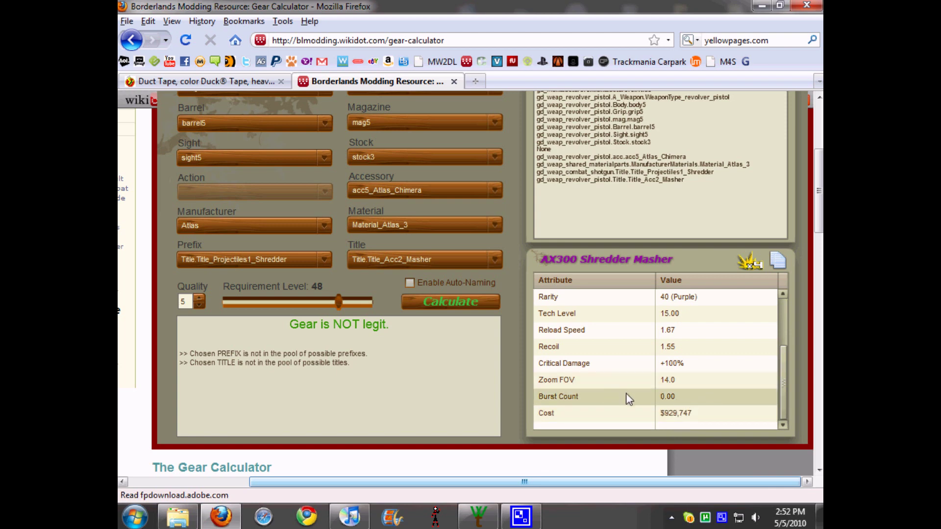
{"action": "left_click_drag", "start_coordinate": [397, 328], "coordinate": [291, 329]}
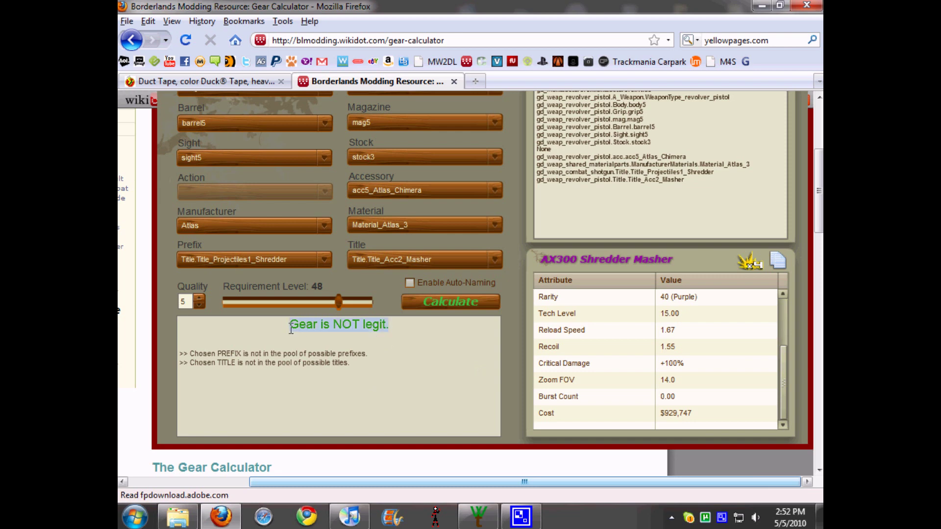
{"action": "left_click", "coordinate": [390, 328]}
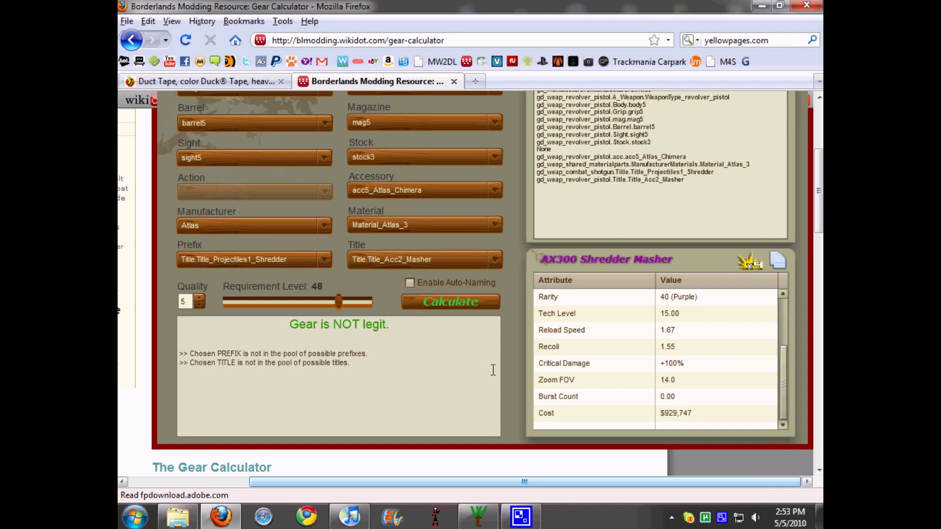
- Raise the revolver's requirement level to 61
{"action": "scroll", "coordinate": [493, 370], "scroll_direction": "up", "scroll_amount": 2}
{"action": "scroll", "coordinate": [511, 386], "scroll_direction": "up", "scroll_amount": 2}
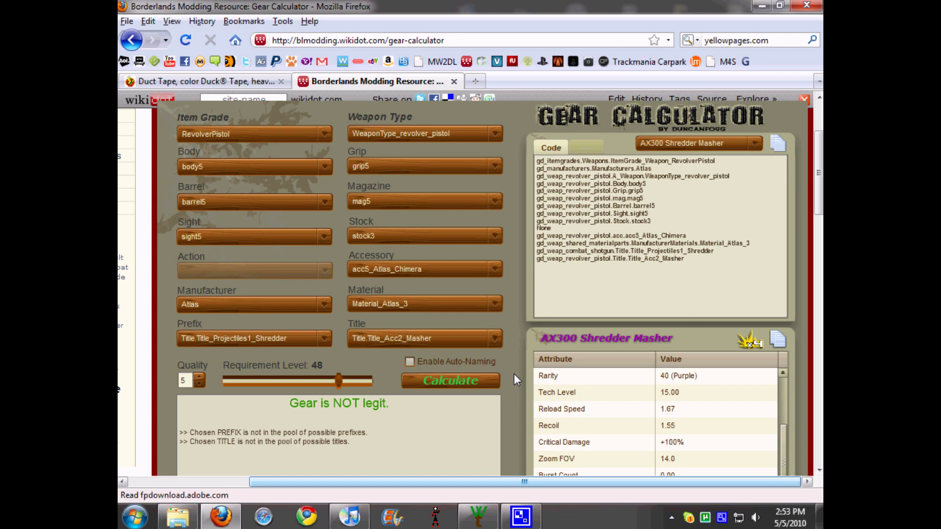
{"action": "left_click_drag", "start_coordinate": [343, 387], "coordinate": [373, 387]}
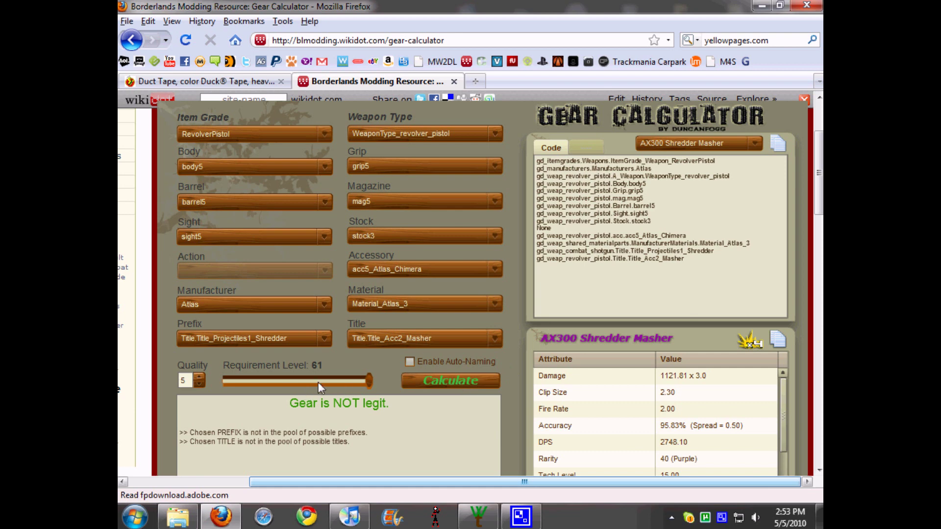
{"action": "mouse_move", "coordinate": [368, 381]}
{"action": "left_mouse_down"}
{"action": "mouse_move", "coordinate": [324, 383]}
{"action": "mouse_move", "coordinate": [371, 382]}
{"action": "left_mouse_up"}
- Review the revolver's updated gear stats down to the cost, and look back over its selected parts
{"action": "left_click_drag", "start_coordinate": [784, 395], "coordinate": [787, 461]}
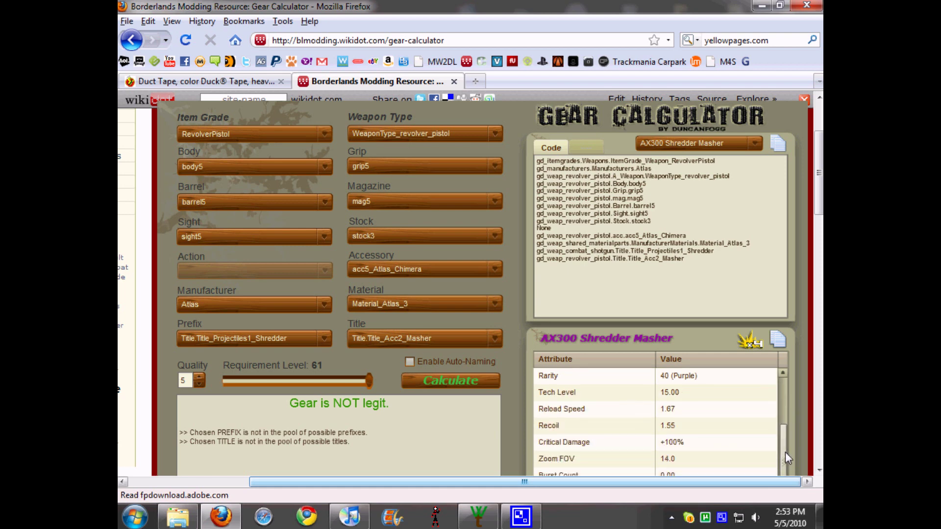
{"action": "scroll", "coordinate": [796, 425], "scroll_direction": "down", "scroll_amount": 3}
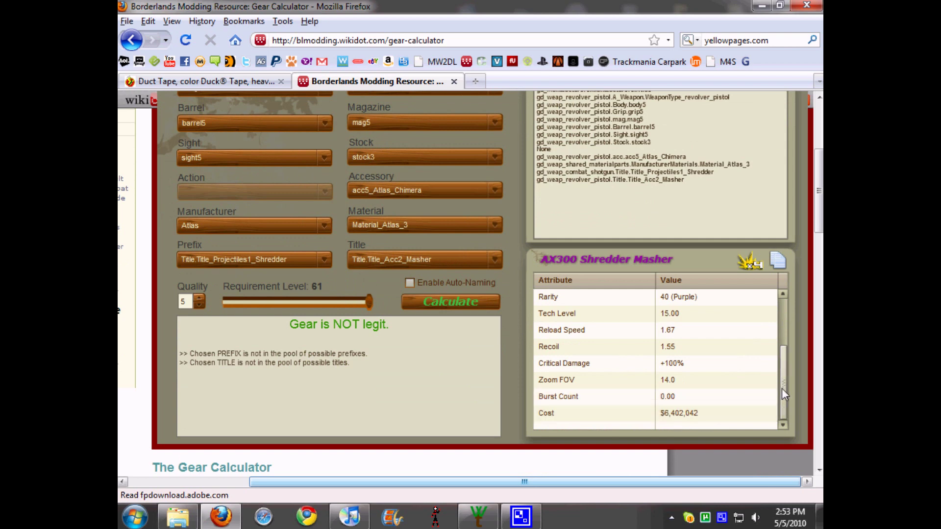
{"action": "left_click_drag", "start_coordinate": [783, 389], "coordinate": [750, 330]}
{"action": "scroll", "coordinate": [648, 368], "scroll_direction": "up", "scroll_amount": 5}
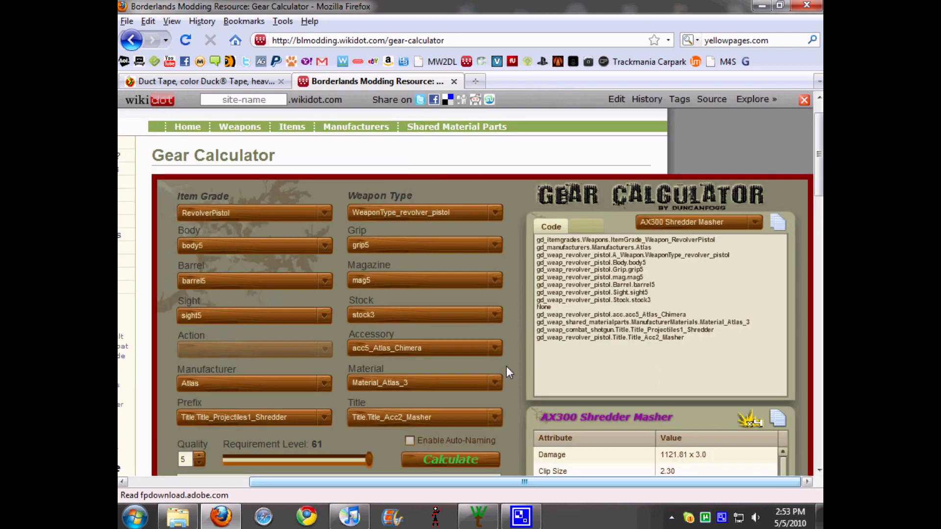
{"action": "scroll", "coordinate": [506, 366], "scroll_direction": "up", "scroll_amount": 1}
{"action": "scroll", "coordinate": [516, 367], "scroll_direction": "down", "scroll_amount": 1}
{"action": "scroll", "coordinate": [516, 366], "scroll_direction": "down", "scroll_amount": 3}
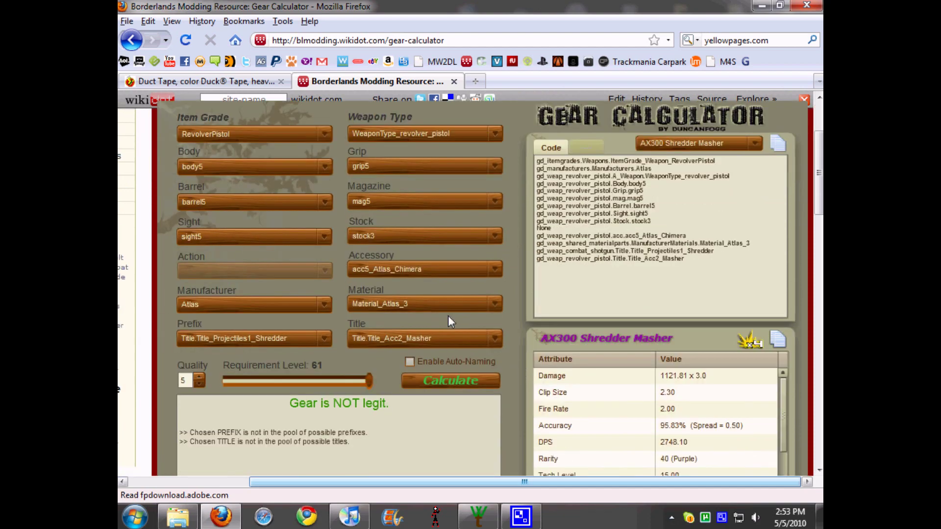
- Change the item grade to CombatRifle and try to calculate the gear with its default parts
{"action": "left_click", "coordinate": [327, 135]}
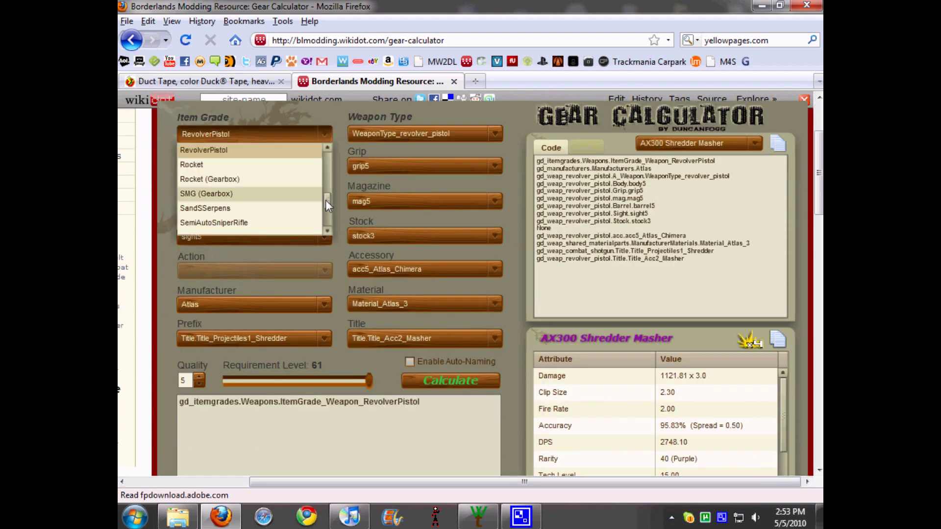
{"action": "left_click_drag", "start_coordinate": [326, 201], "coordinate": [330, 155]}
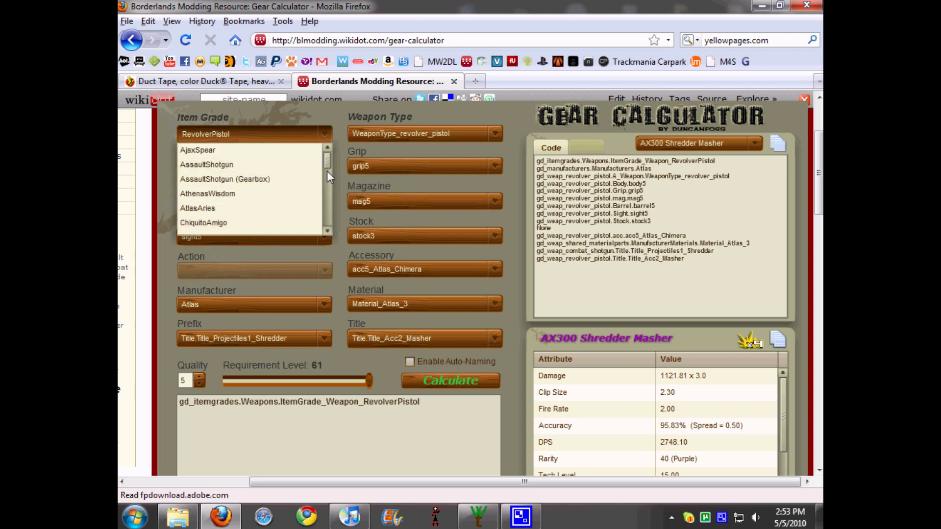
{"action": "left_click", "coordinate": [327, 231]}
{"action": "left_click", "coordinate": [327, 230]}
{"action": "left_click", "coordinate": [291, 213]}
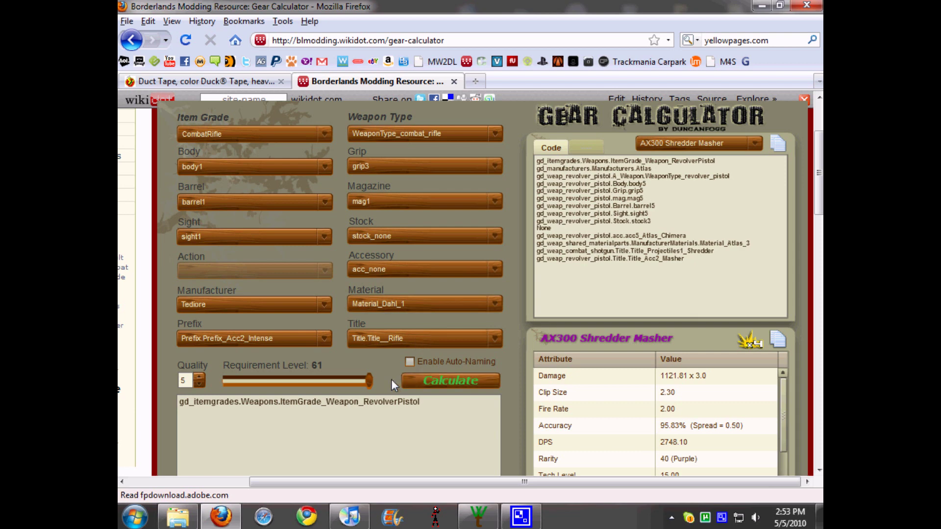
{"action": "left_click", "coordinate": [420, 379]}
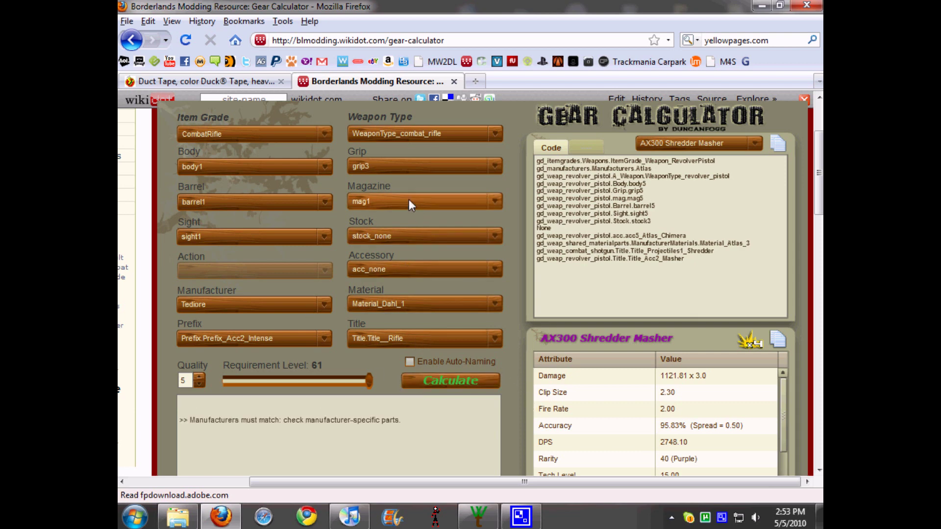
- Set the combat rifle's manufacturer to Dahl and calculate its code and stats
{"action": "left_click", "coordinate": [332, 300]}
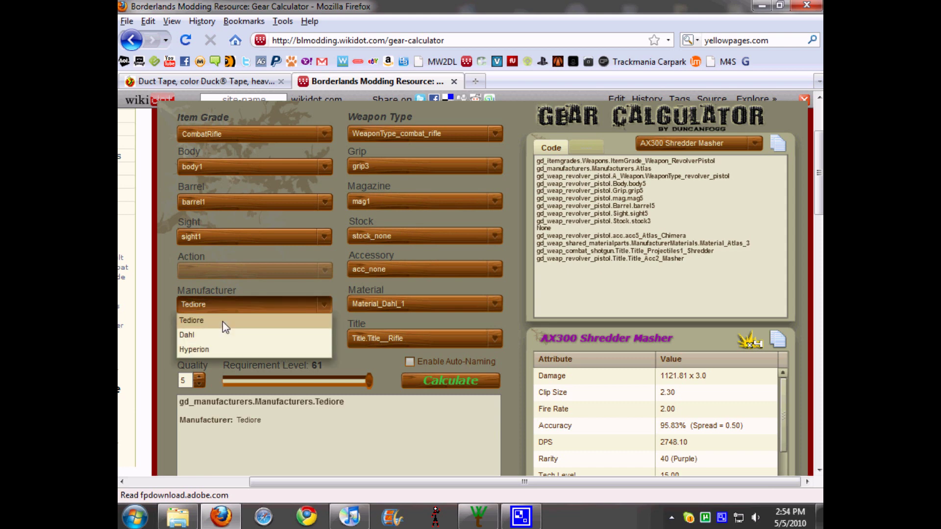
{"action": "left_click", "coordinate": [224, 334]}
{"action": "left_click", "coordinate": [470, 386]}
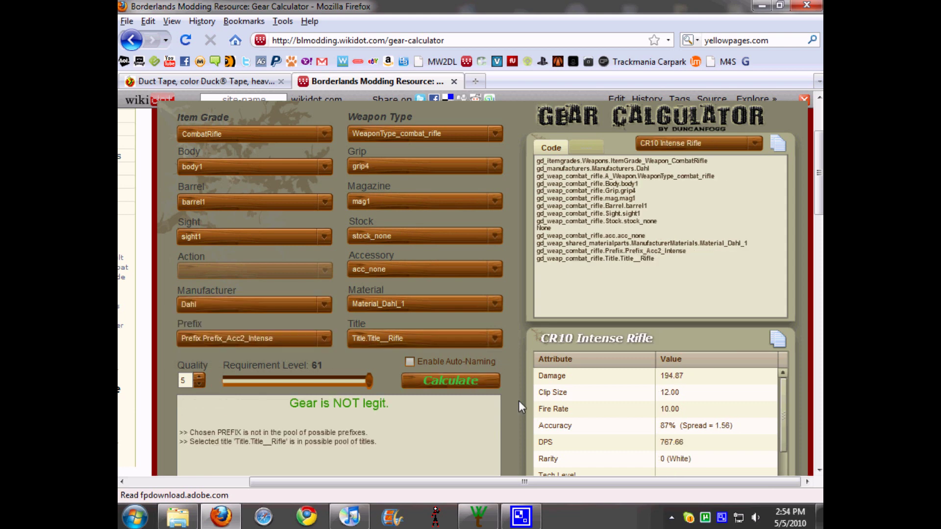
{"action": "scroll", "coordinate": [518, 401], "scroll_direction": "down", "scroll_amount": 1}
{"action": "scroll", "coordinate": [518, 401], "scroll_direction": "up", "scroll_amount": 3}
{"action": "scroll", "coordinate": [520, 395], "scroll_direction": "down", "scroll_amount": 5}
{"action": "scroll", "coordinate": [519, 395], "scroll_direction": "up", "scroll_amount": 1}
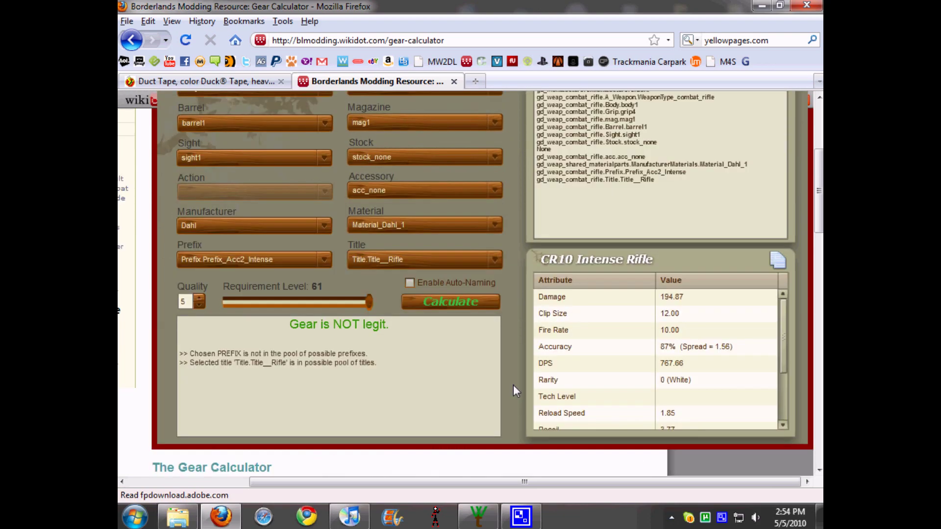
- Review the combat rifle's code and selected parts, and check the list of previously calculated weapons
{"action": "scroll", "coordinate": [517, 391], "scroll_direction": "up", "scroll_amount": 3}
{"action": "scroll", "coordinate": [515, 391], "scroll_direction": "up", "scroll_amount": 1}
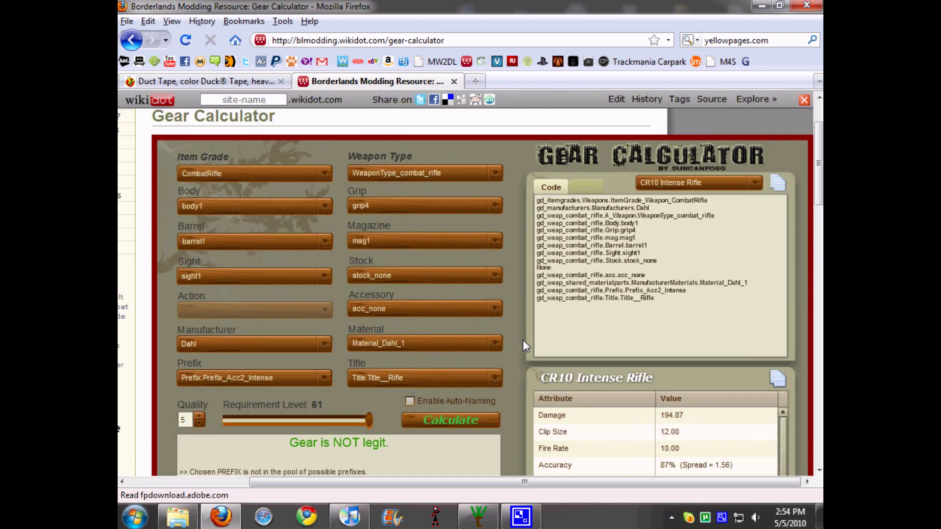
{"action": "scroll", "coordinate": [521, 382], "scroll_direction": "down", "scroll_amount": 2}
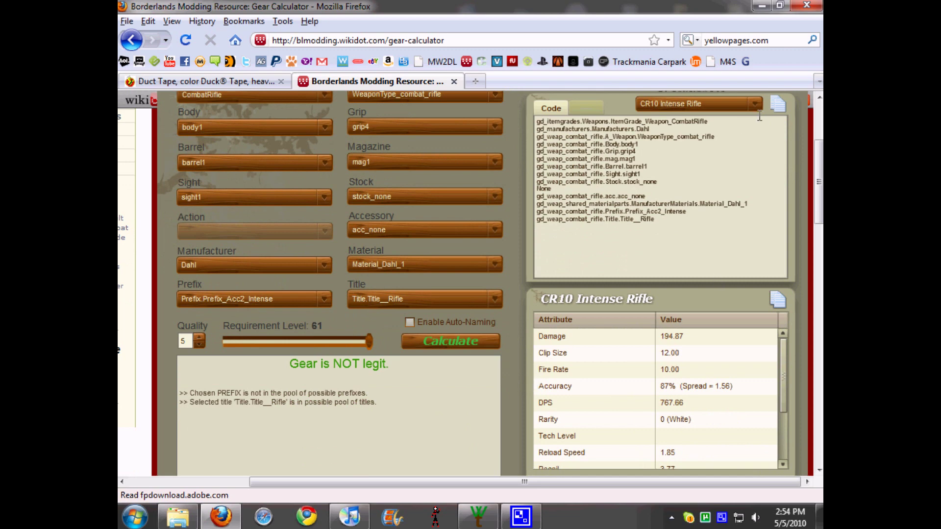
{"action": "left_click", "coordinate": [757, 106]}
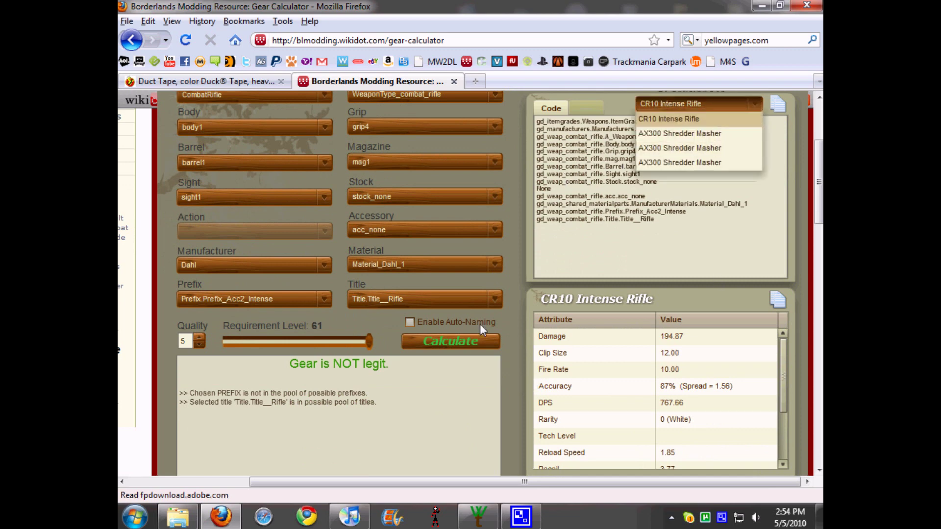
{"action": "scroll", "coordinate": [515, 326], "scroll_direction": "up", "scroll_amount": 1}
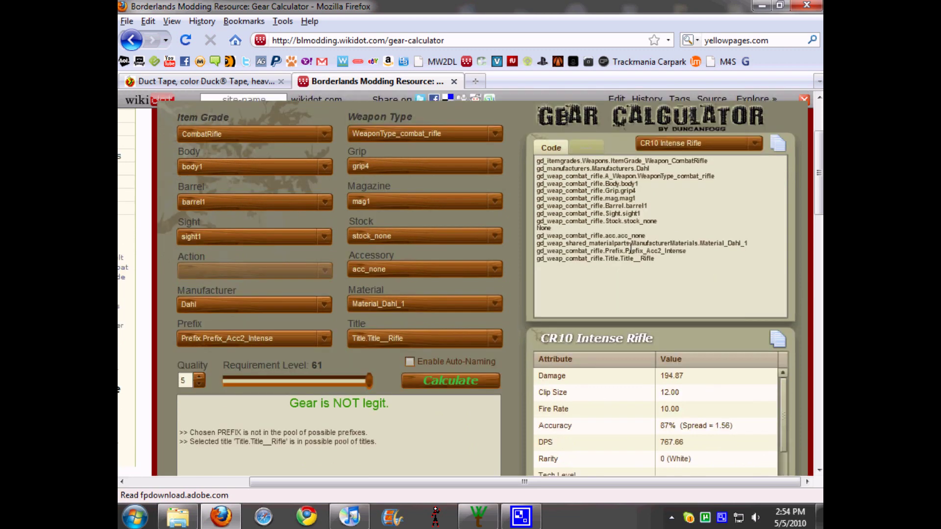
- Switch through the CR10 Intense Rifle and AX300 Shredder Masher entries in the calculated weapons list to reload the revolver's parts
{"action": "left_click", "coordinate": [755, 145]}
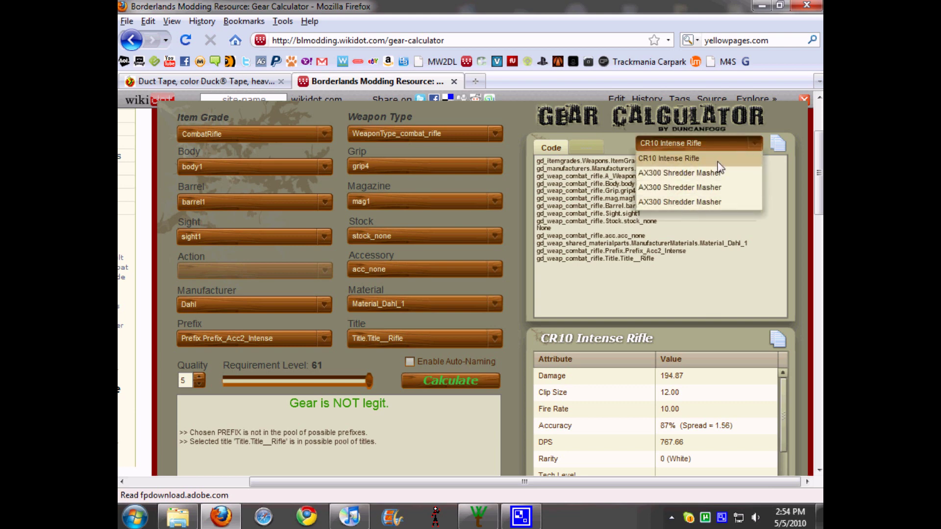
{"action": "left_click", "coordinate": [686, 156]}
{"action": "left_click", "coordinate": [733, 143]}
{"action": "left_click", "coordinate": [694, 176]}
{"action": "left_click", "coordinate": [755, 144]}
{"action": "left_click", "coordinate": [685, 172]}
{"action": "left_click", "coordinate": [754, 142]}
{"action": "left_click", "coordinate": [703, 207]}
- Choose the CR10 Intense Rifle and the first AX300 Shredder Masher entry again, and try to recalculate the gear
{"action": "left_click", "coordinate": [711, 144]}
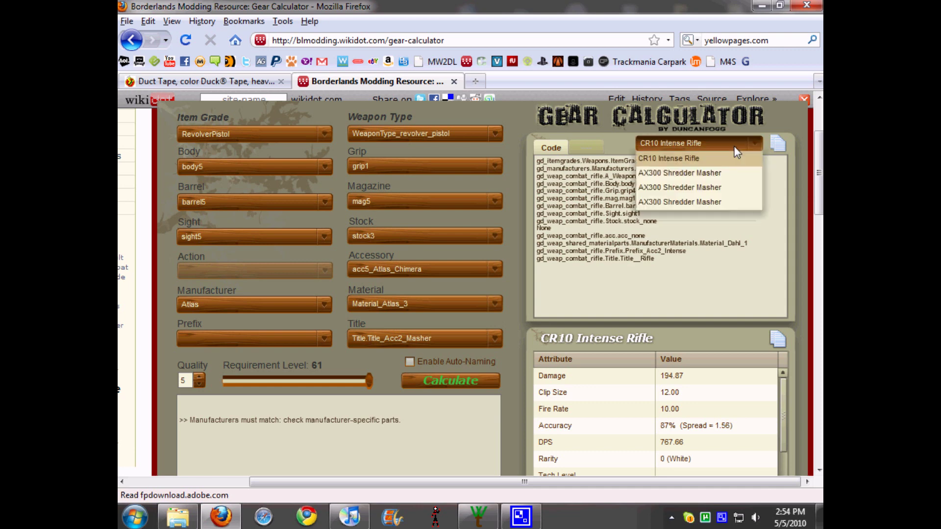
{"action": "left_click", "coordinate": [703, 155]}
{"action": "left_click", "coordinate": [754, 144]}
{"action": "left_click", "coordinate": [691, 174]}
{"action": "left_click", "coordinate": [475, 378]}
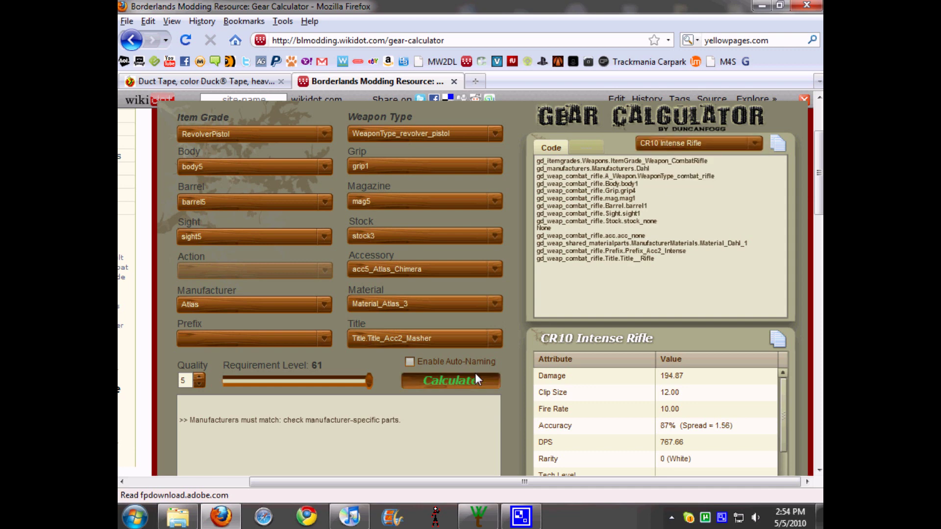
- Examine the calculation message, the Gear Calculator's description below the tool, and the listed parts, code and gear stats
{"action": "scroll", "coordinate": [515, 416], "scroll_direction": "down", "scroll_amount": 2}
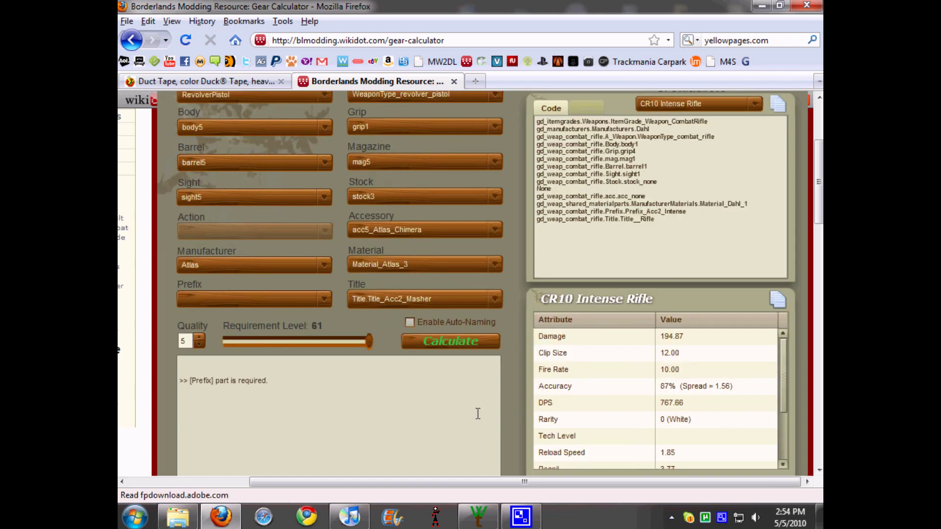
{"action": "scroll", "coordinate": [544, 426], "scroll_direction": "up", "scroll_amount": 5}
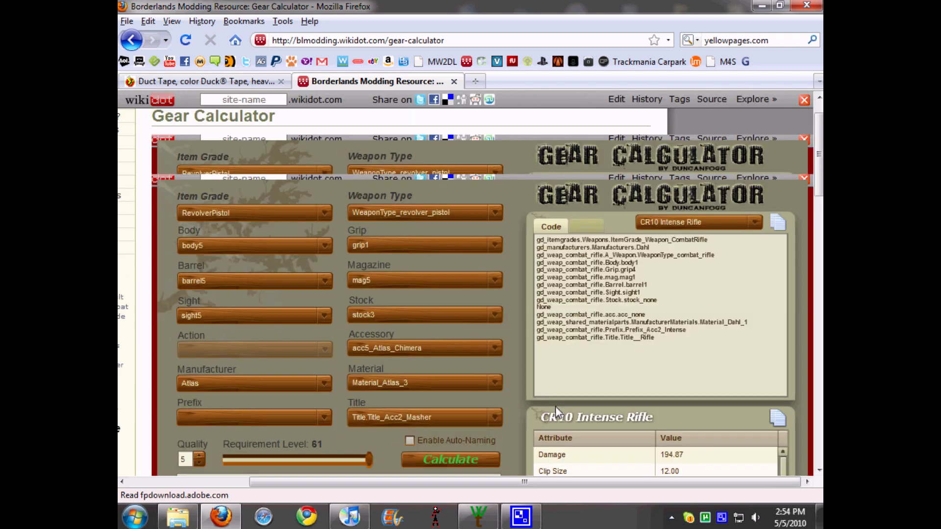
{"action": "scroll", "coordinate": [518, 309], "scroll_direction": "up", "scroll_amount": 2}
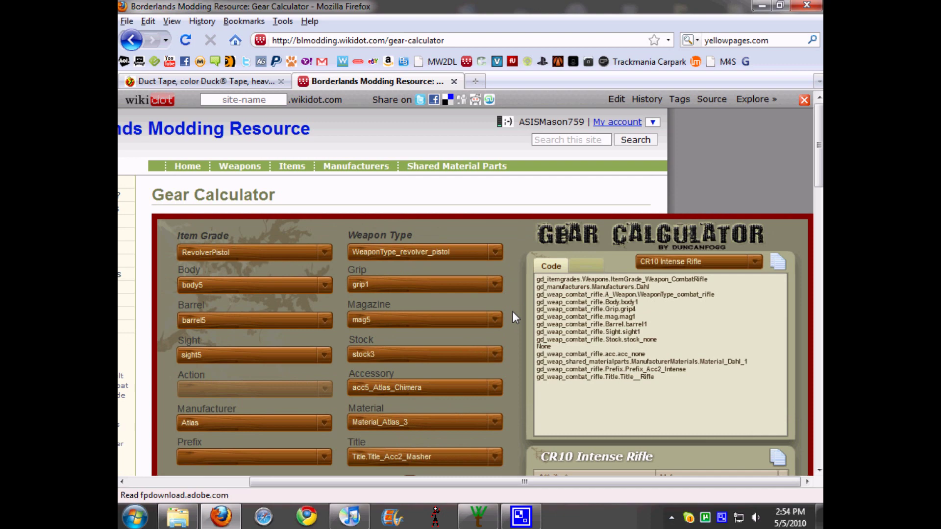
{"action": "scroll", "coordinate": [515, 309], "scroll_direction": "down", "scroll_amount": 10}
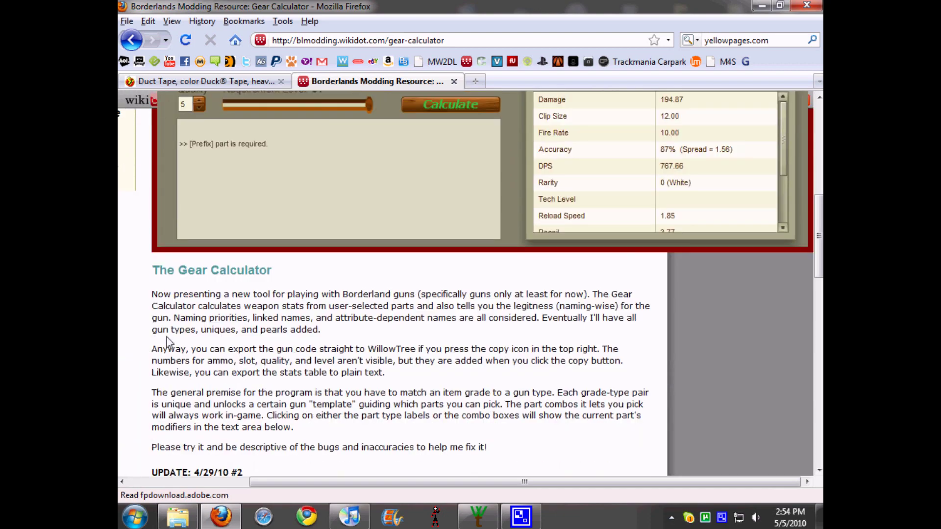
{"action": "scroll", "coordinate": [142, 342], "scroll_direction": "up", "scroll_amount": 9}
{"action": "scroll", "coordinate": [142, 342], "scroll_direction": "up", "scroll_amount": 2}
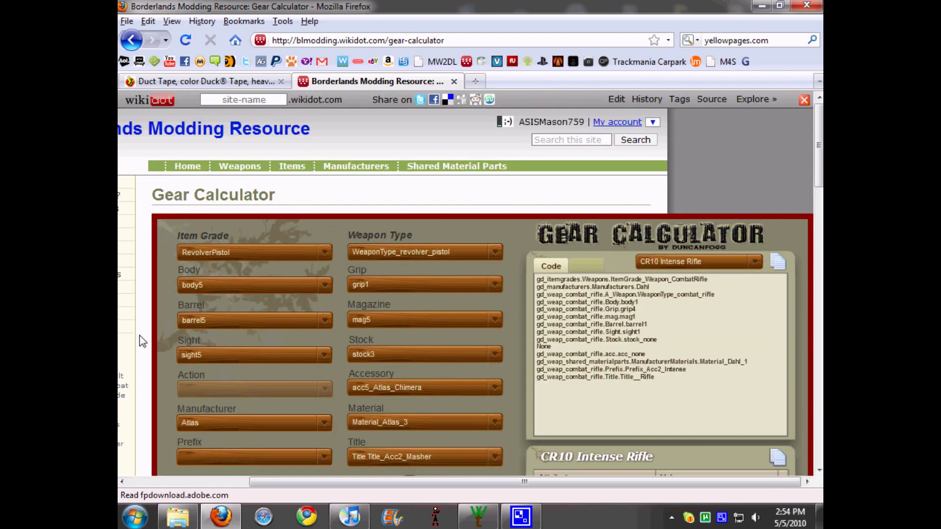
{"action": "scroll", "coordinate": [505, 236], "scroll_direction": "down", "scroll_amount": 2}
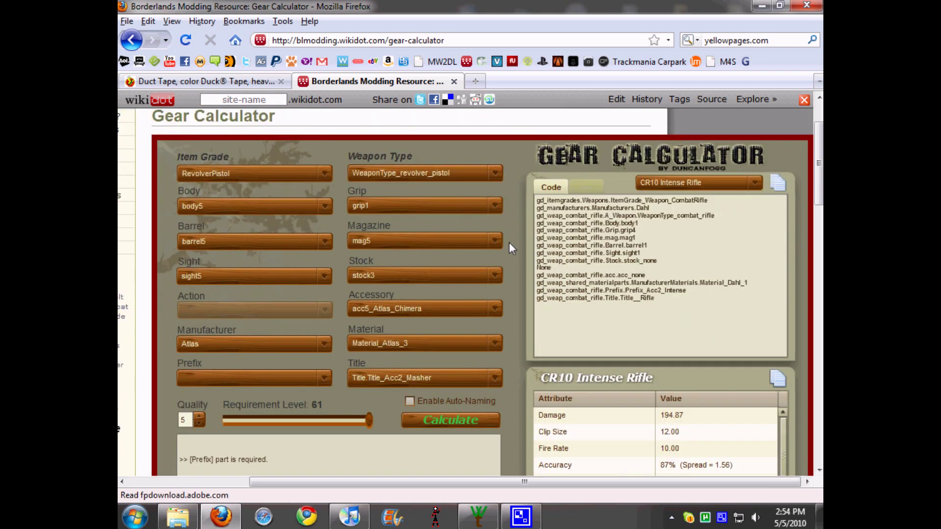
{"action": "scroll", "coordinate": [515, 251], "scroll_direction": "down", "scroll_amount": 1}
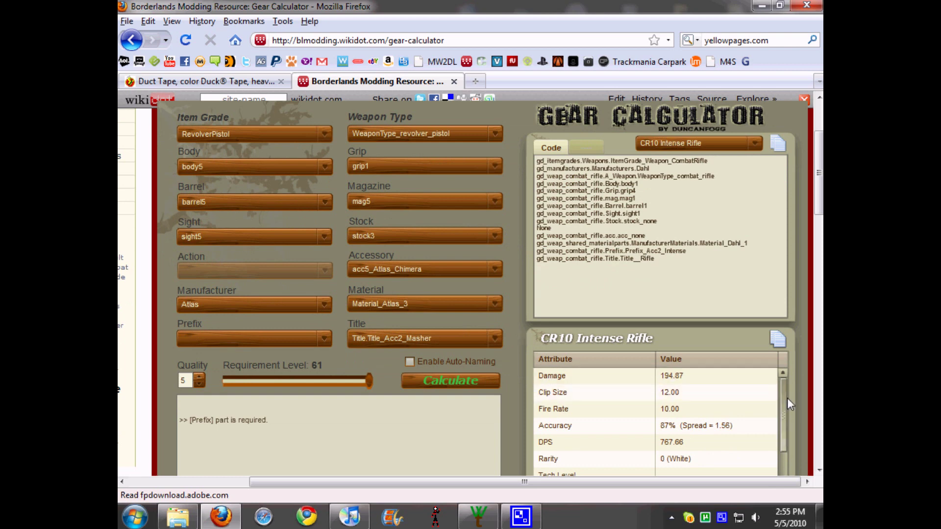
{"action": "left_click_drag", "start_coordinate": [787, 398], "coordinate": [788, 429]}
{"action": "scroll", "coordinate": [735, 417], "scroll_direction": "up", "scroll_amount": 2}
{"action": "scroll", "coordinate": [525, 333], "scroll_direction": "up", "scroll_amount": 4}
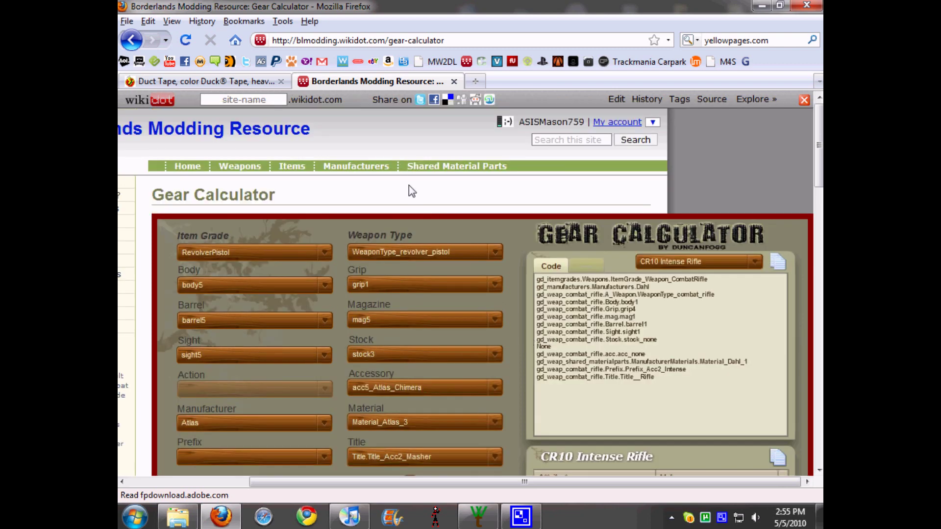